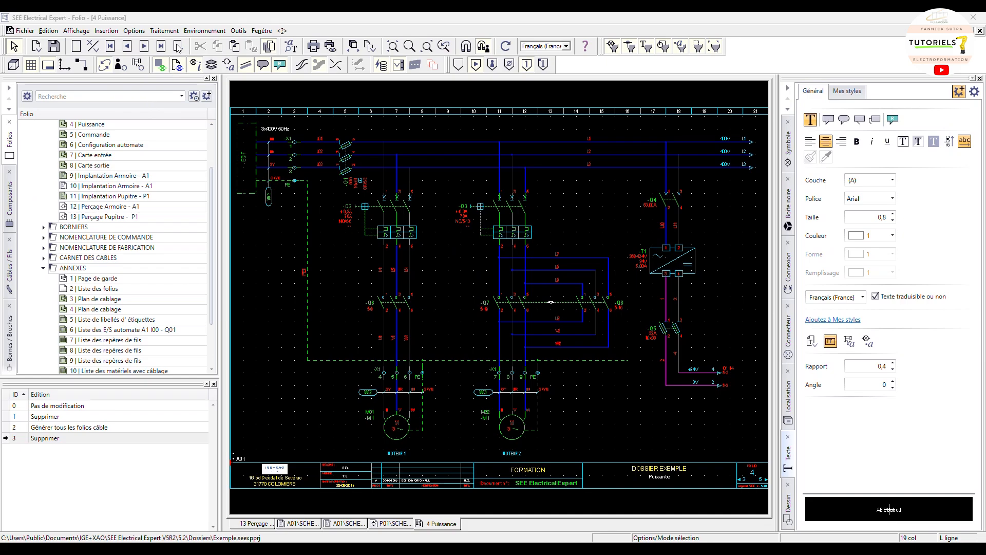
left_click(165, 31)
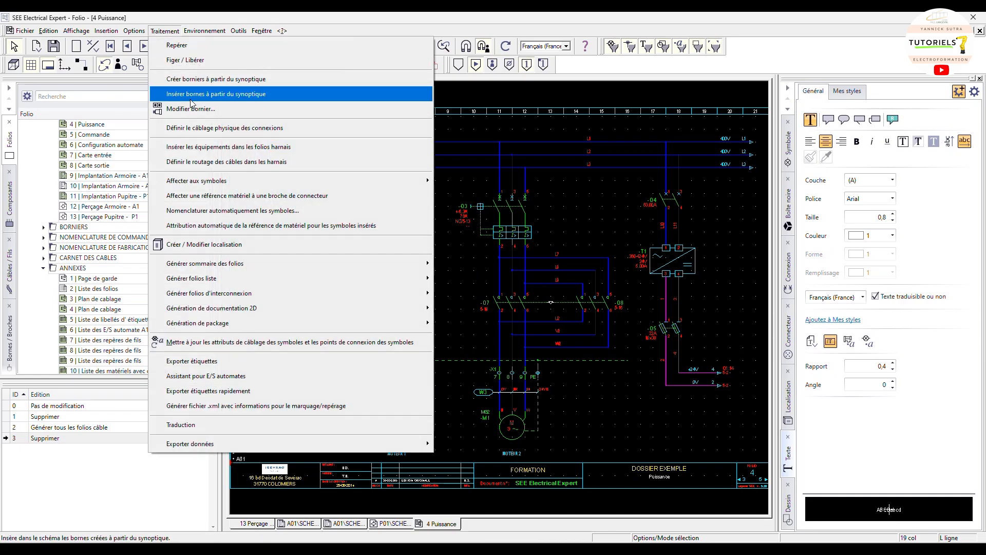
mouse_move(239, 297)
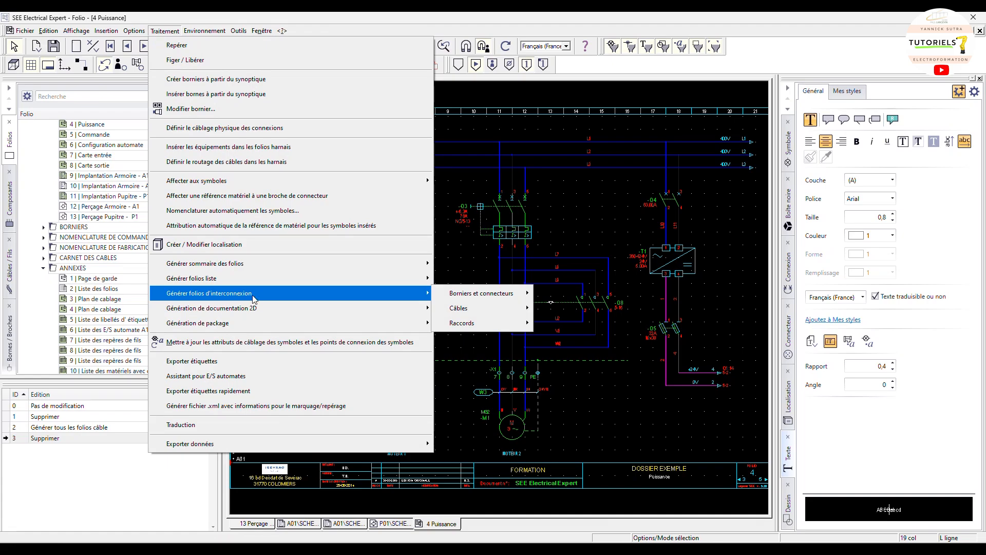
mouse_move(486, 307)
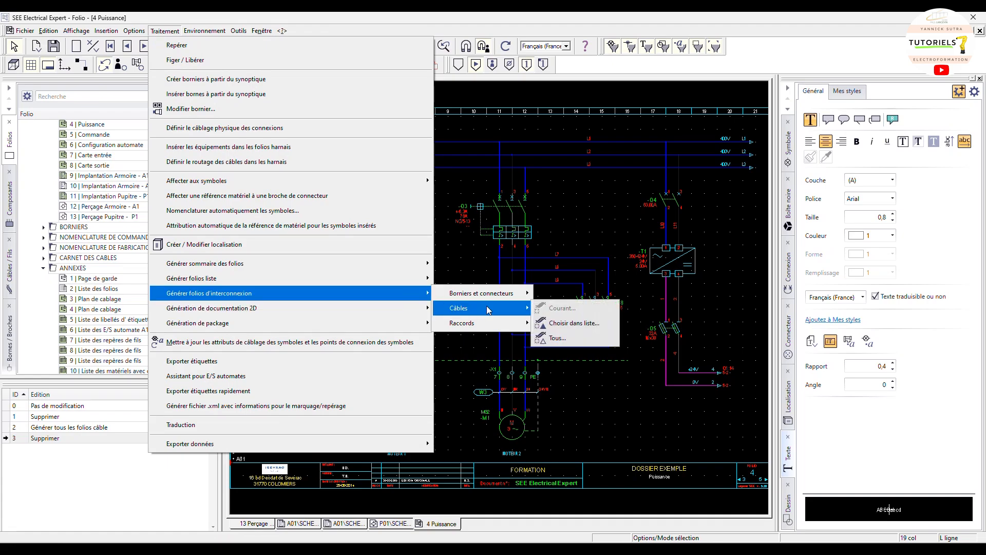
left_click(565, 324)
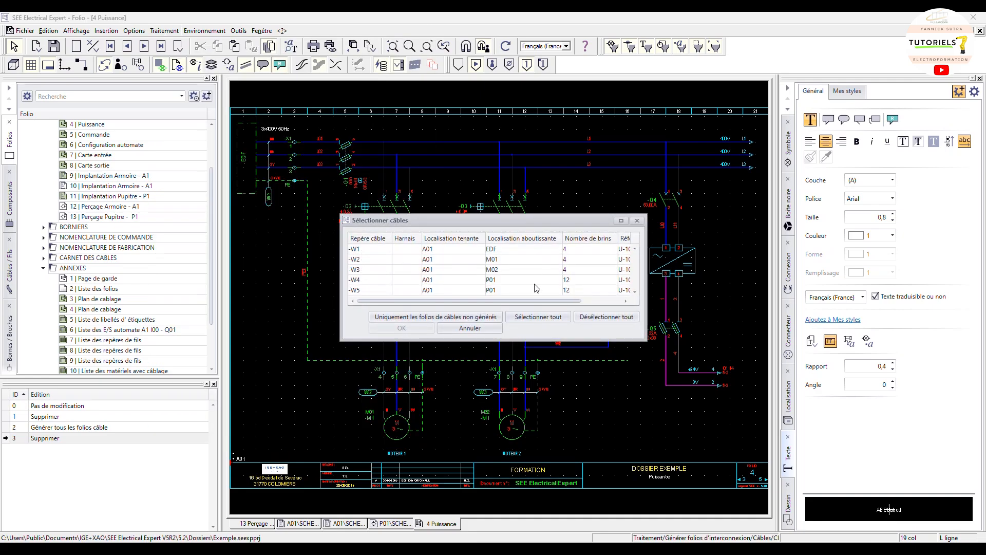
left_click(483, 328)
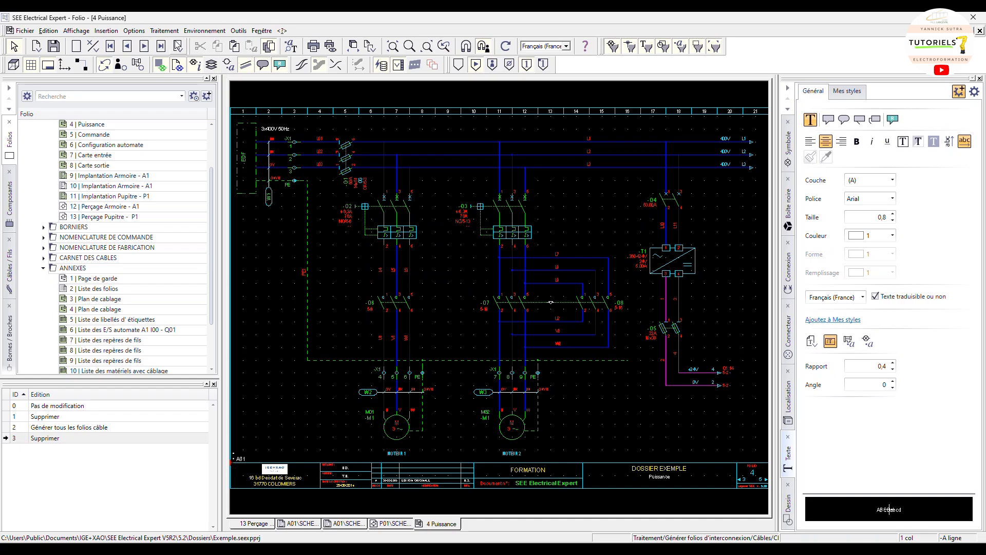
Generate the interconnection folios for all cables and close the processing report.
left_click(165, 31)
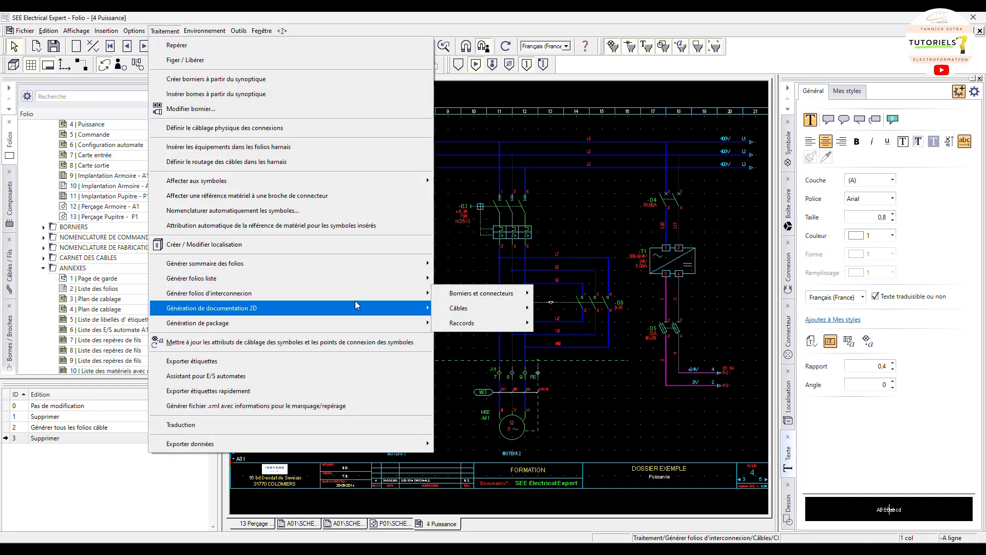
mouse_move(433, 300)
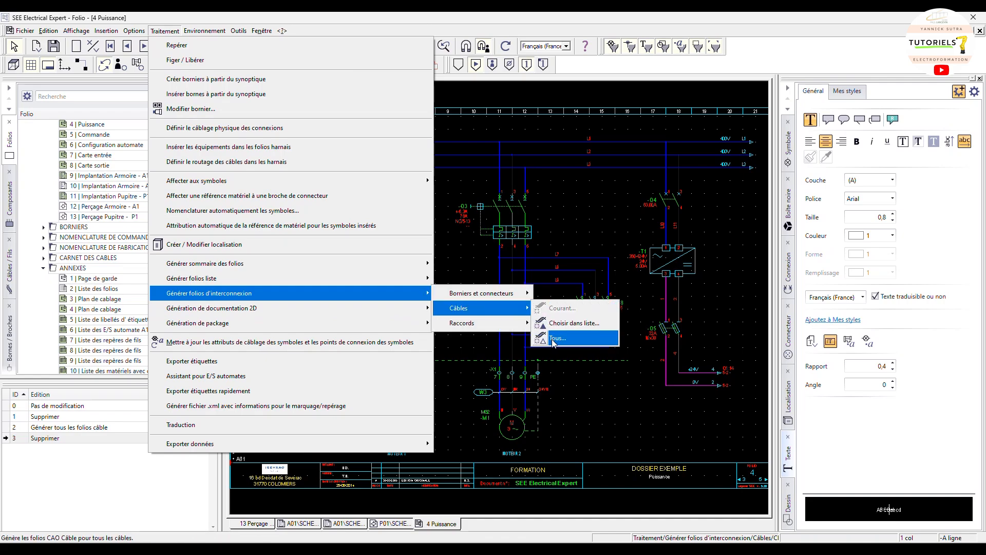
left_click(553, 341)
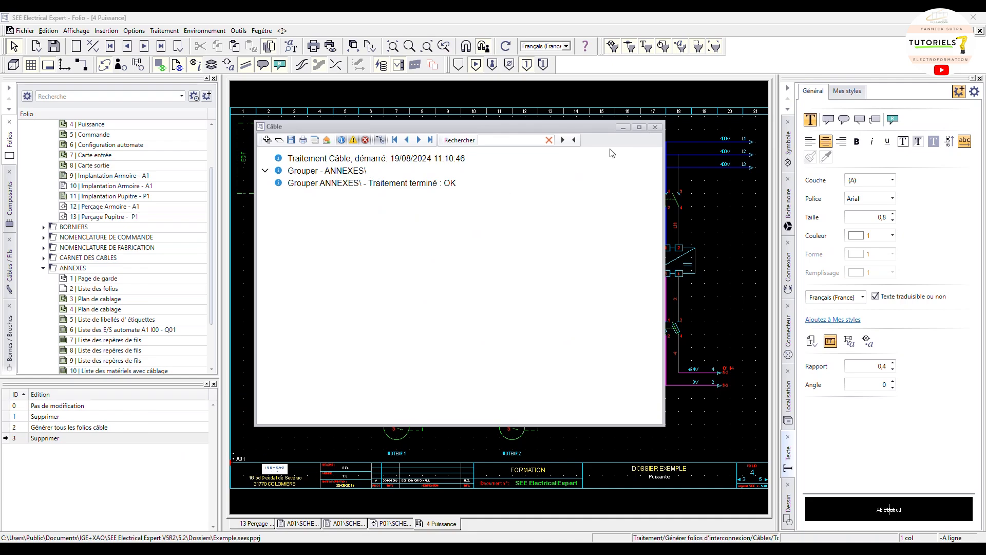
left_click(654, 127)
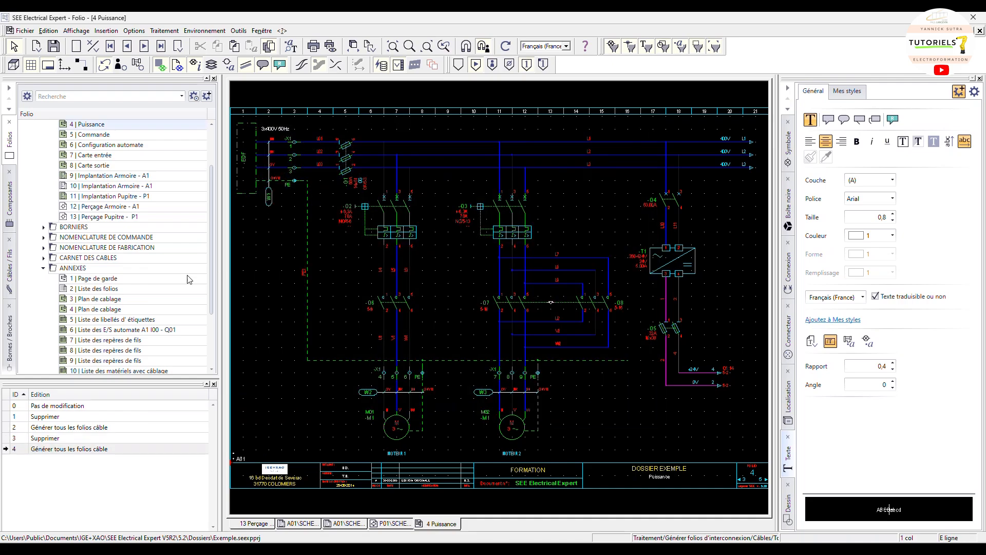
Open folio 16 of the ANNEXES group and examine the length, section and cable type fields of cable -W2.
scroll(154, 293, "down", 3)
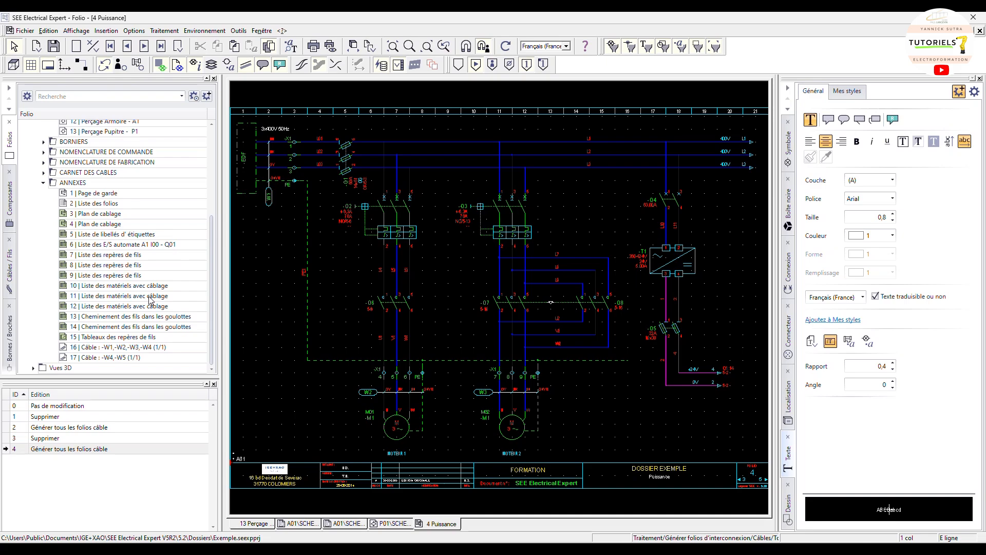
double_click(114, 347)
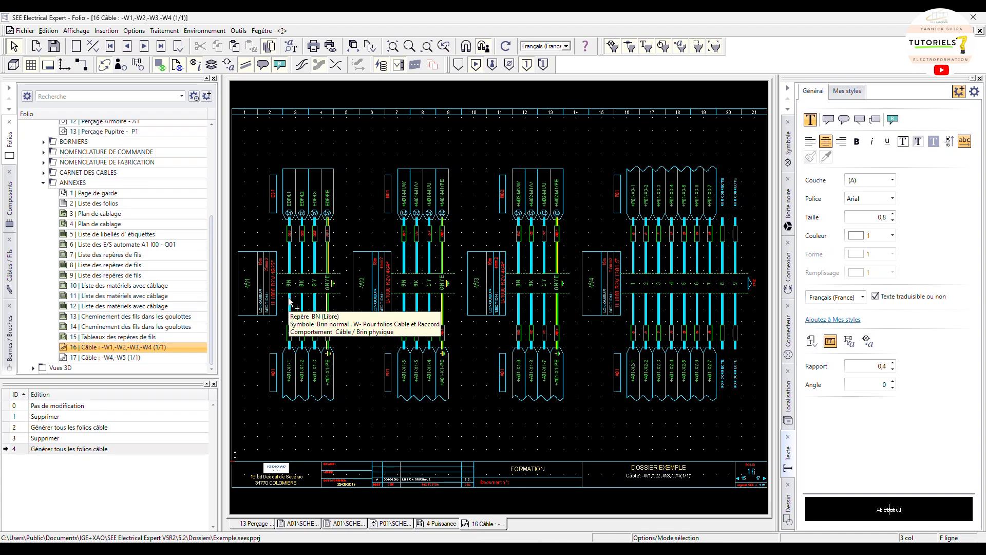
scroll(446, 256, "up", 2)
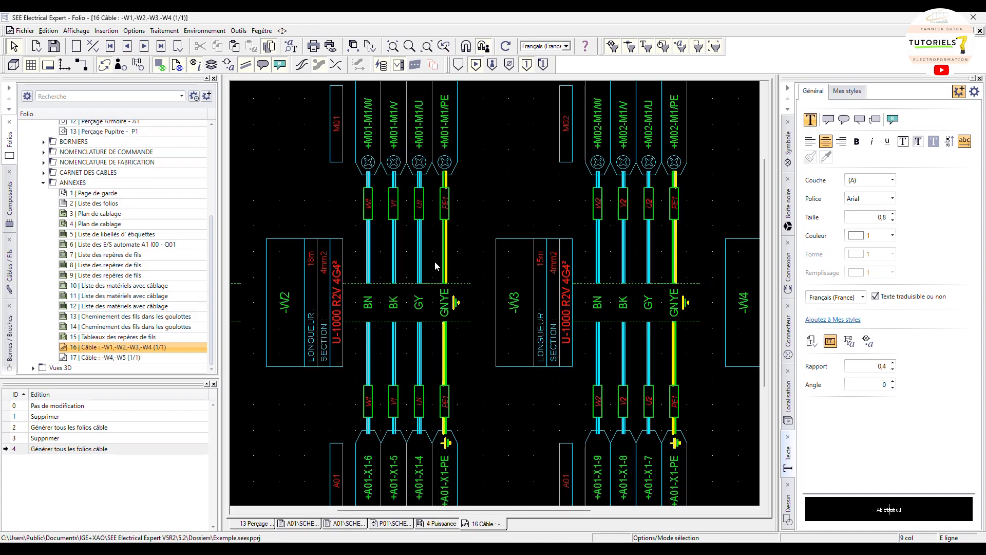
scroll(434, 261, "down", 1)
scroll(435, 260, "down", 2)
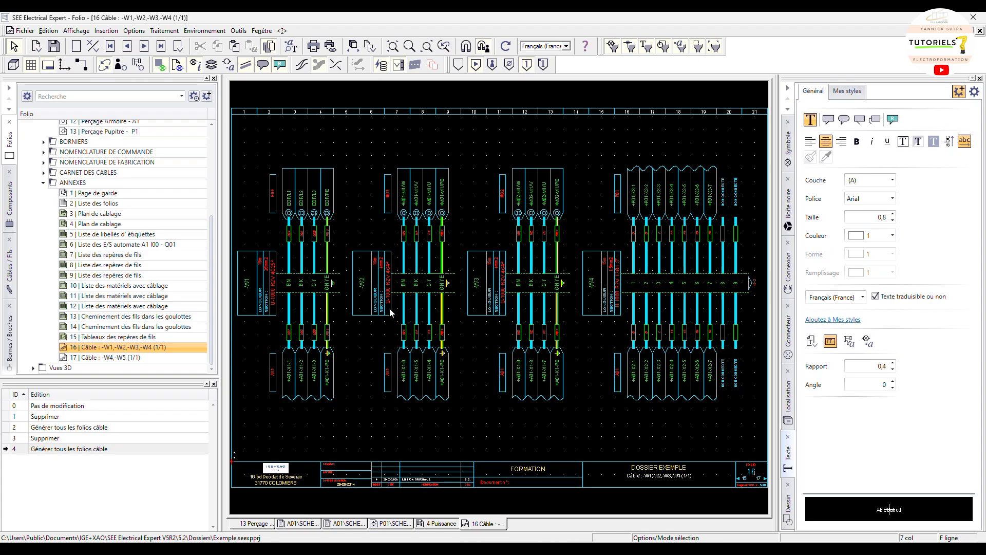
scroll(379, 294, "up", 2)
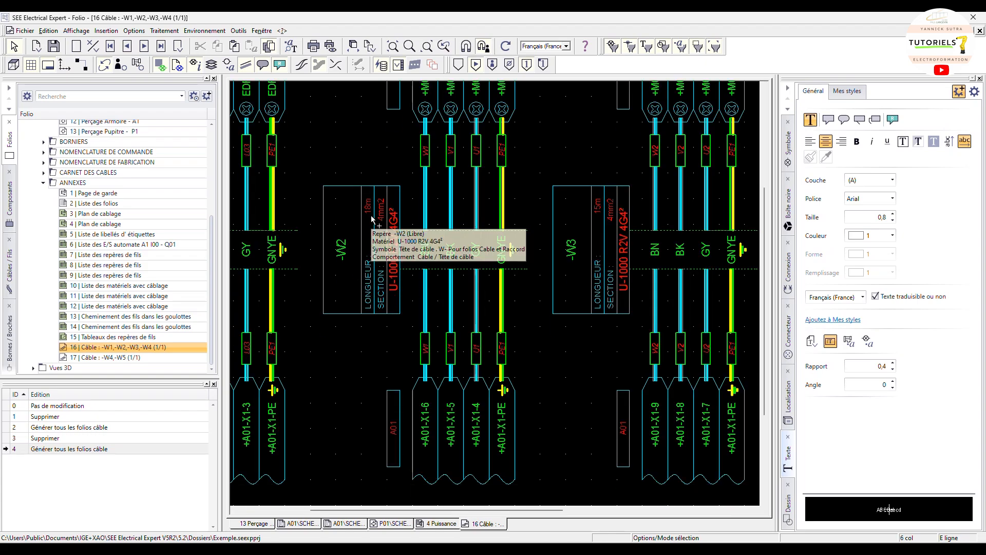
mouse_move(372, 221)
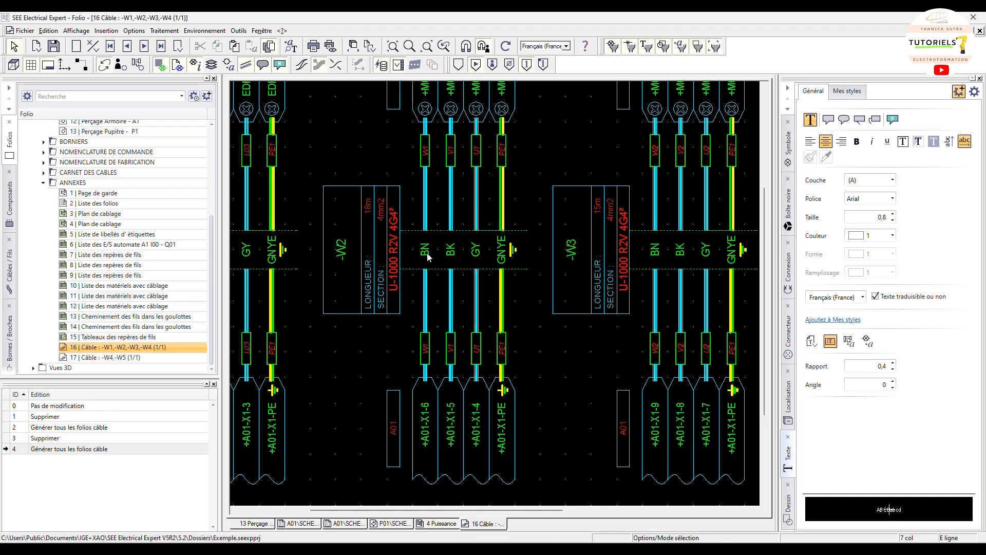
Examine cable -W2's core colours, wire marks and connection points on the M01 motor side.
scroll(429, 257, "up", 3)
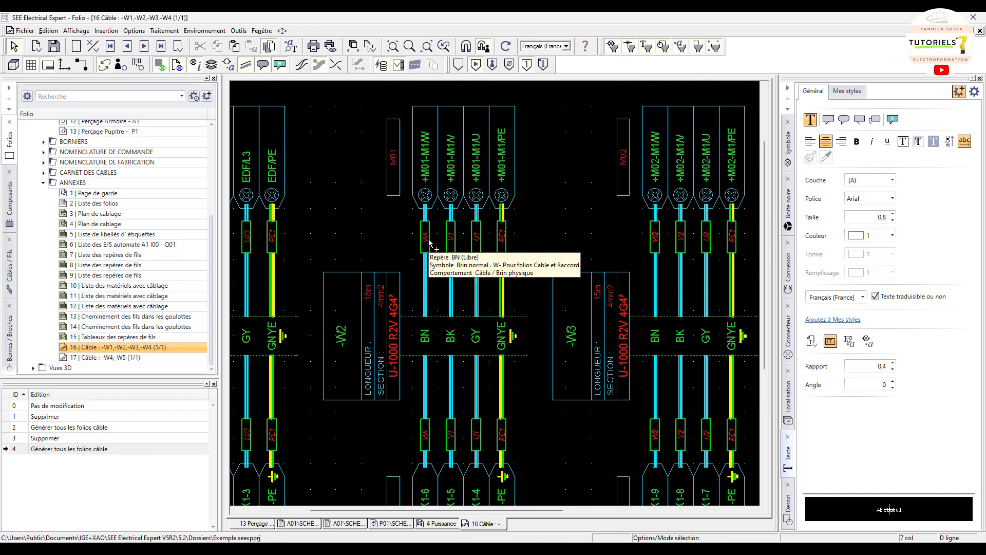
scroll(433, 182, "up", 1)
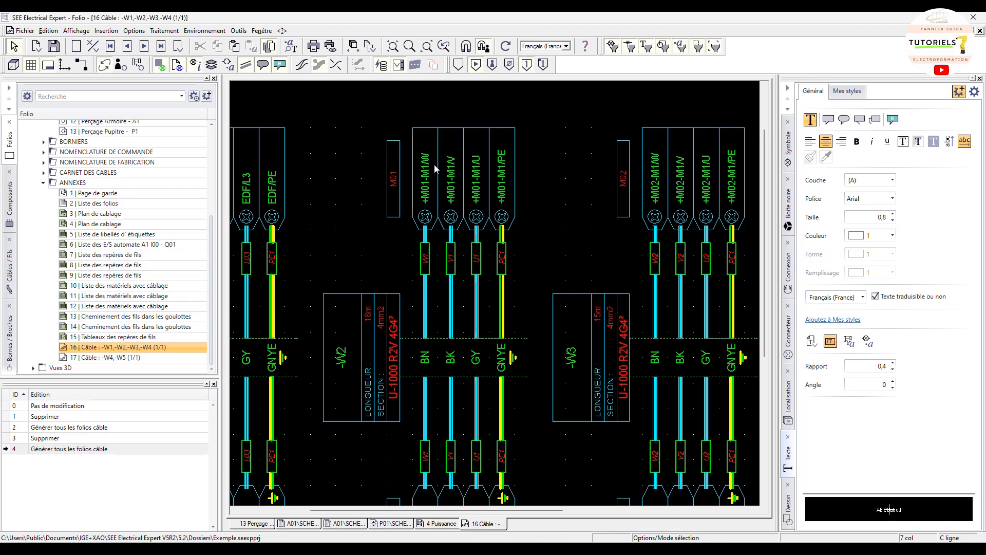
scroll(434, 168, "up", 2)
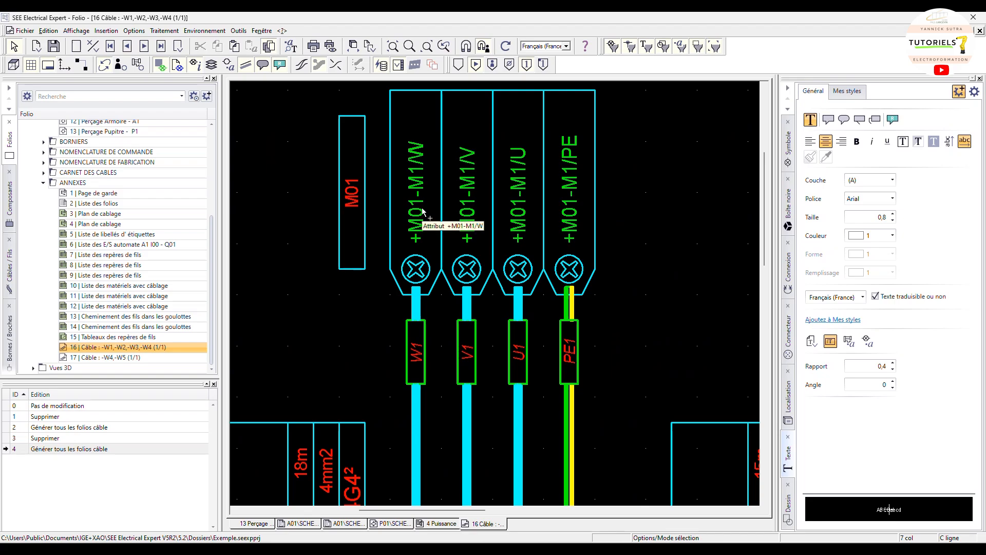
scroll(425, 276, "down", 3)
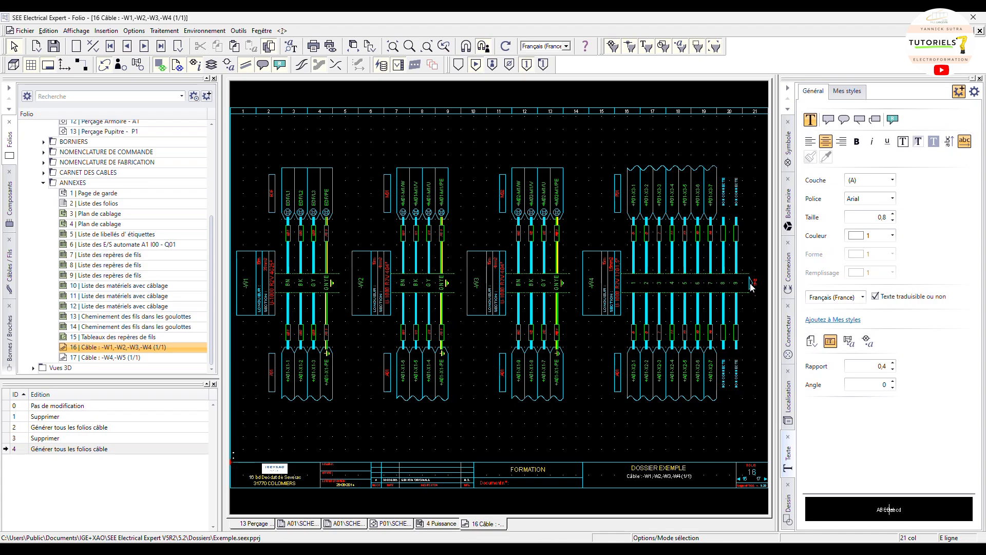
Follow cable -W4's continuation reference at the end of folio 16 and examine its remainder in folio 17.
scroll(756, 287, "up", 2)
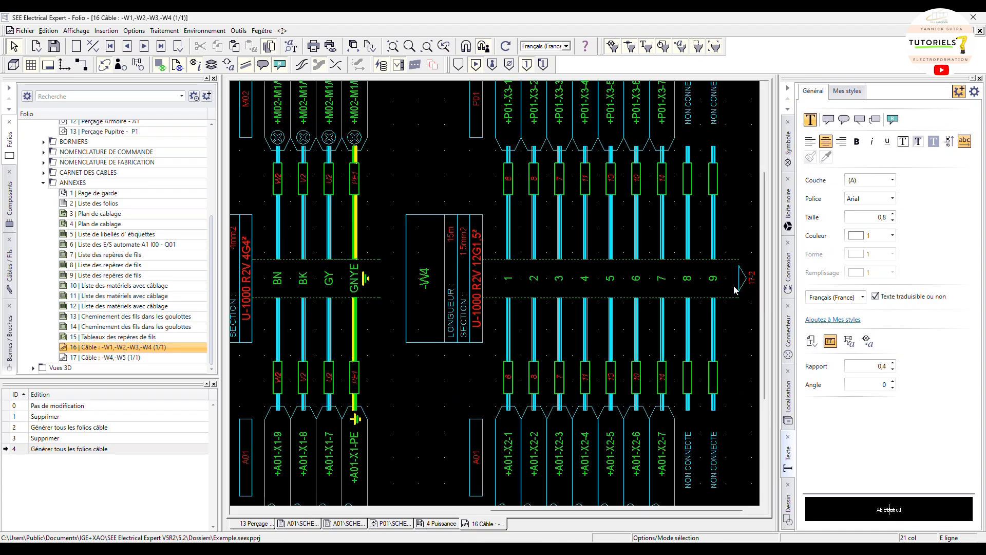
scroll(735, 289, "down", 2)
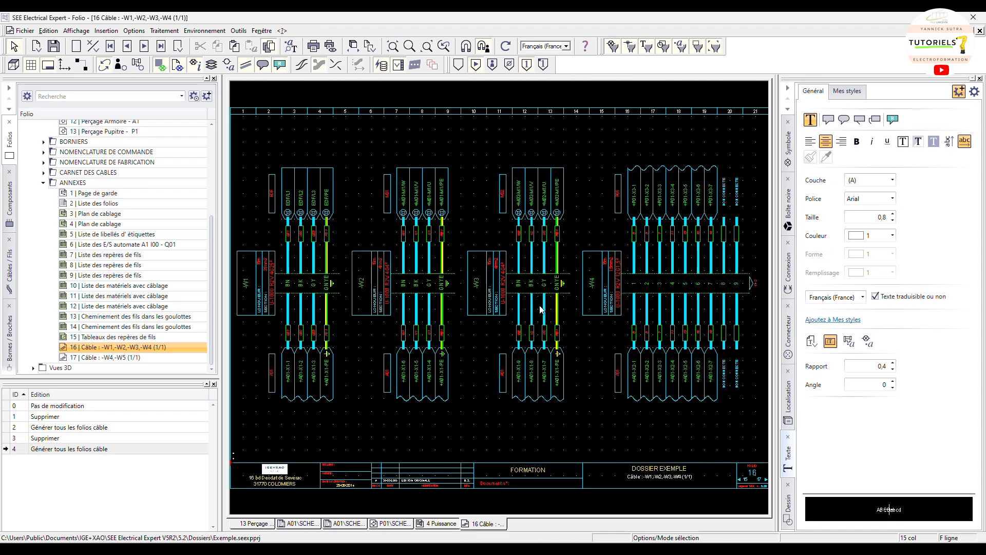
double_click(133, 356)
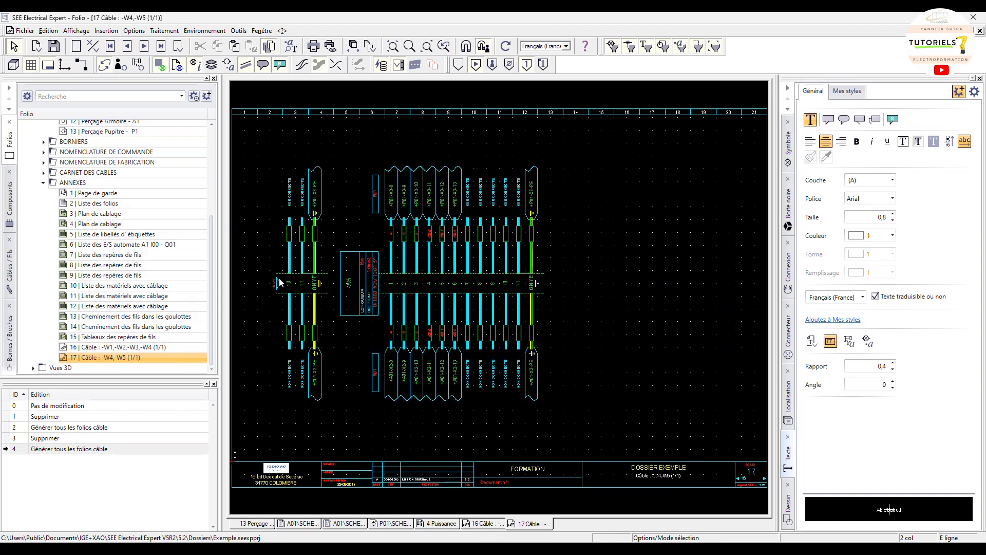
scroll(280, 278, "up", 2)
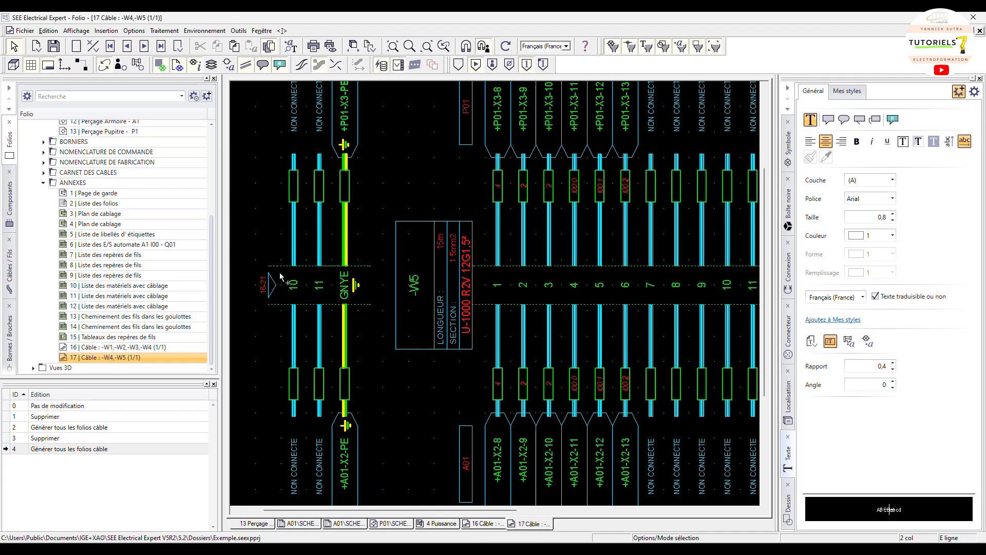
scroll(240, 282, "down", 2)
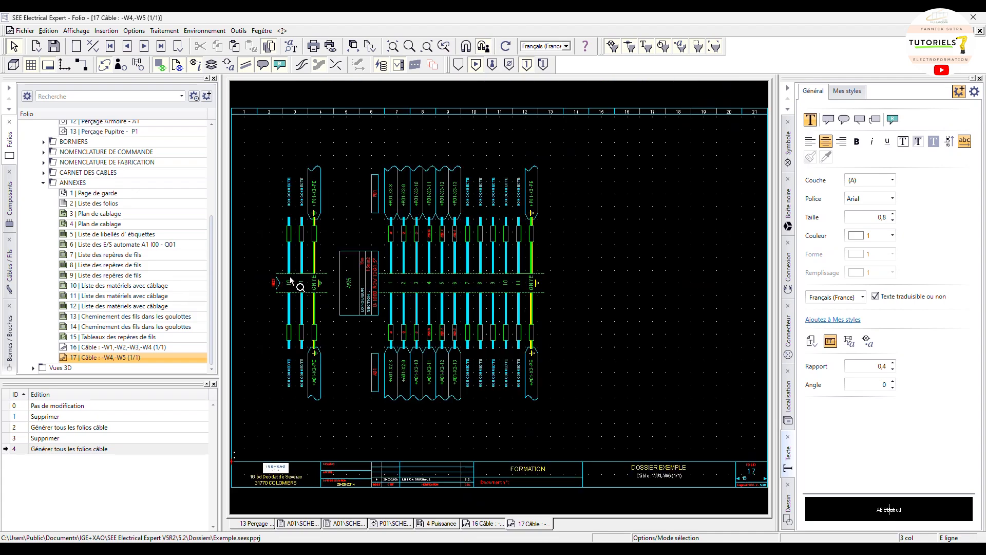
Go back to folio 16, then reopen folio 4 Puissance in the SCHEMA group.
double_click(161, 348)
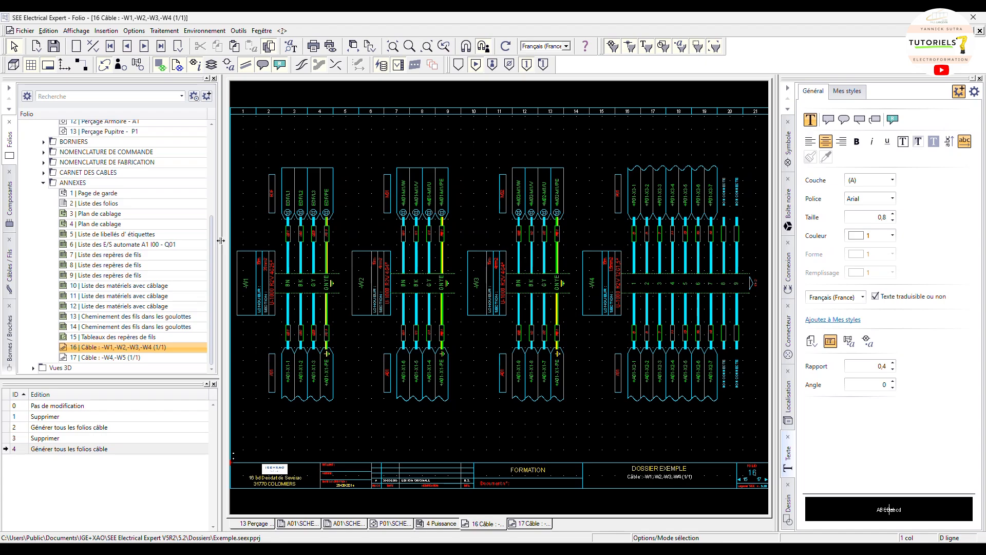
left_click_drag(211, 240, 211, 134)
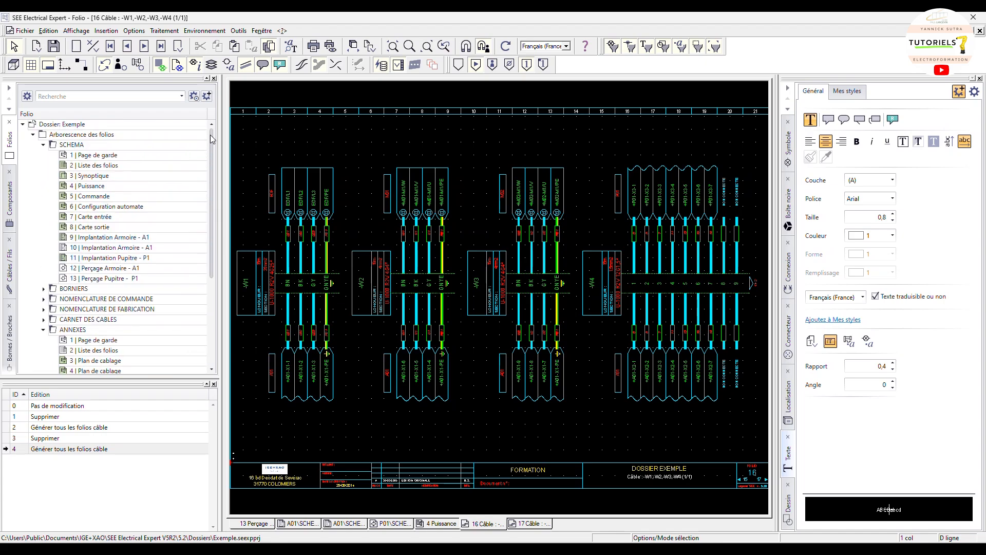
double_click(91, 186)
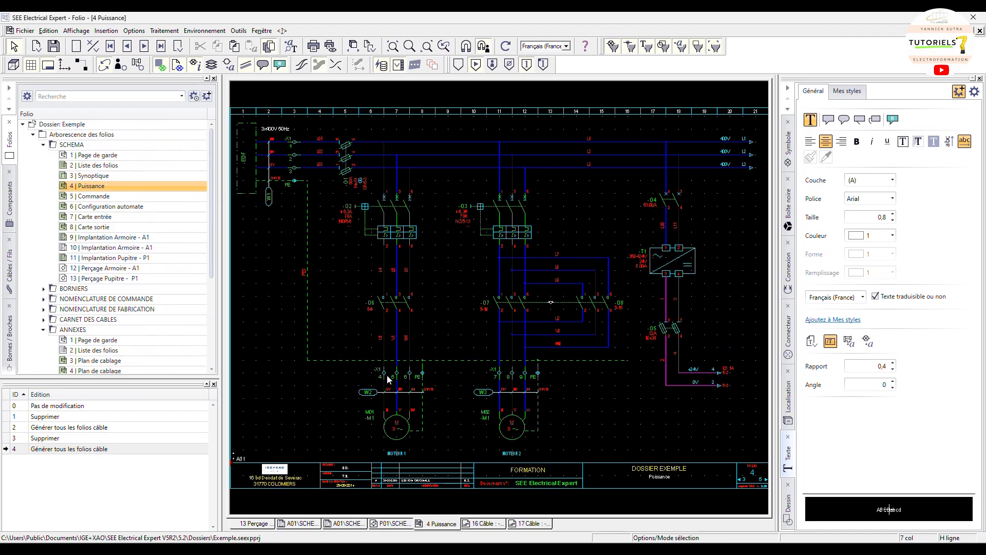
left_click(386, 374)
right_click(386, 374)
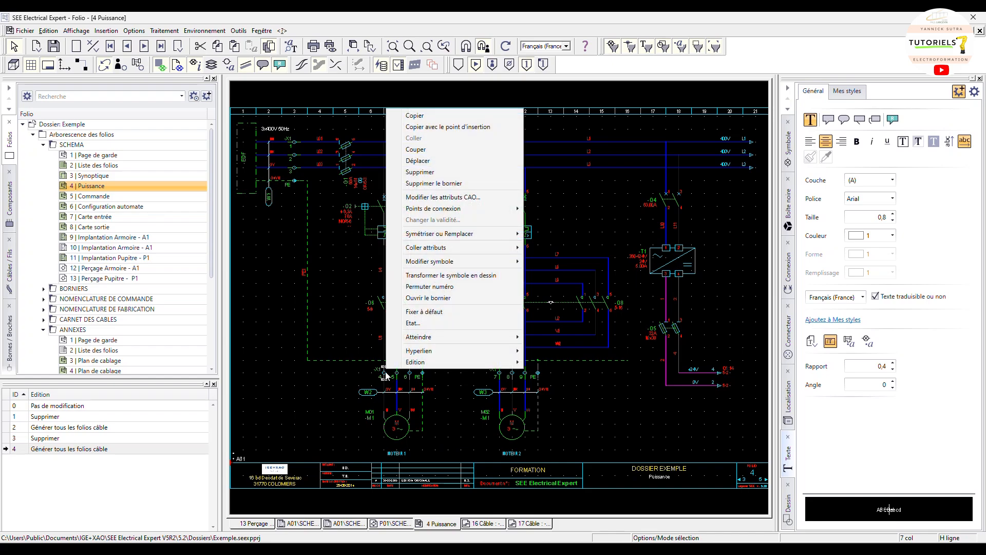
left_click(383, 374)
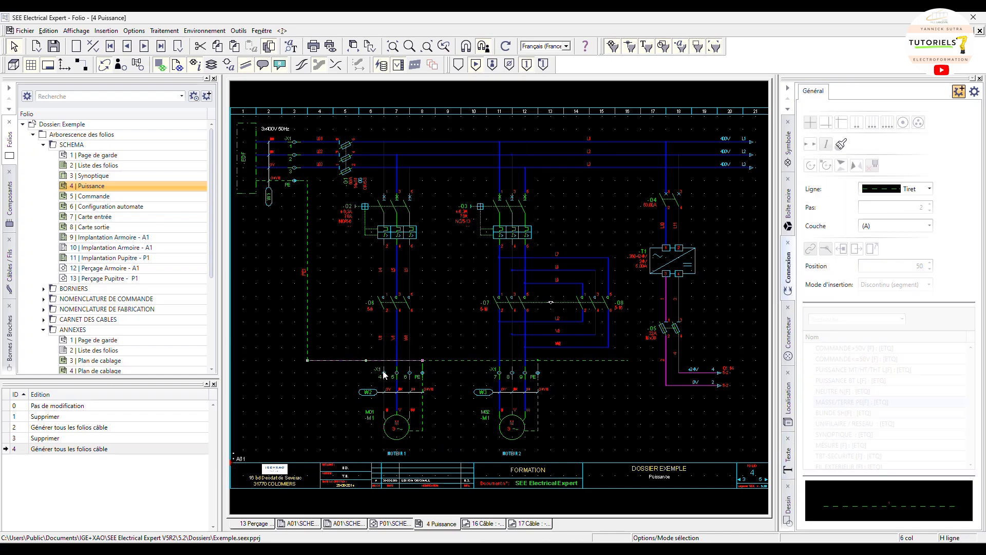
left_click(384, 374)
right_click(384, 375)
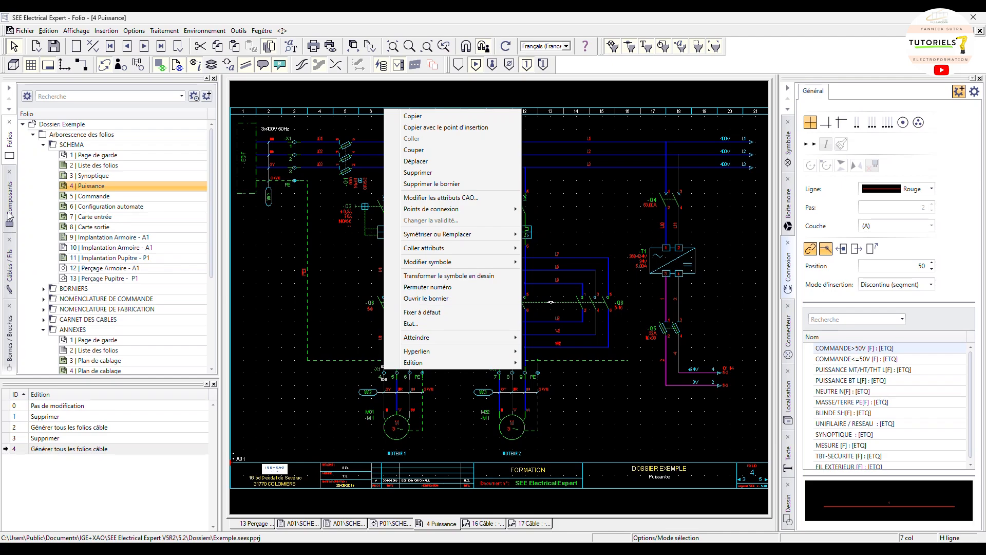
Open terminal block +A01-X1 from the project's list of terminal blocks and close an open document.
left_click(10, 283)
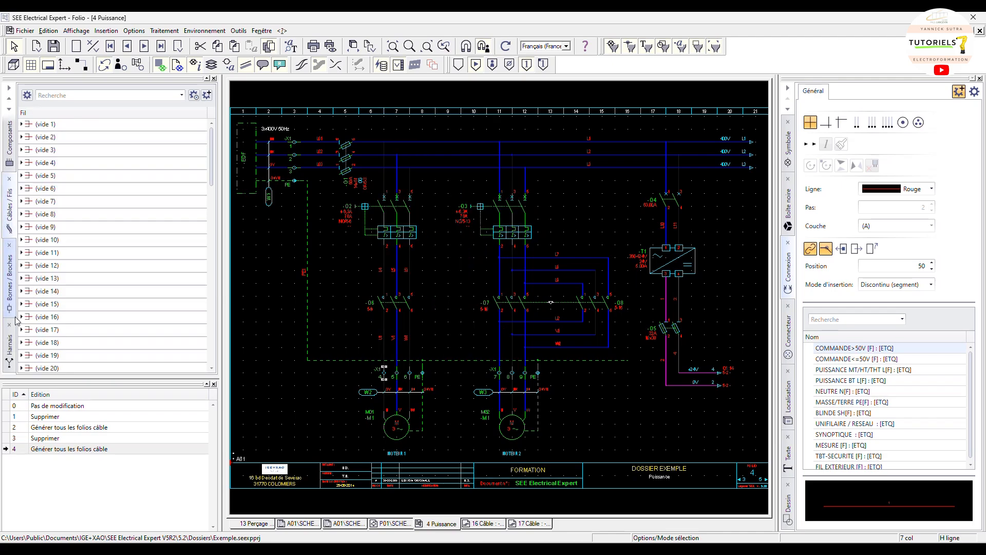
left_click(13, 232)
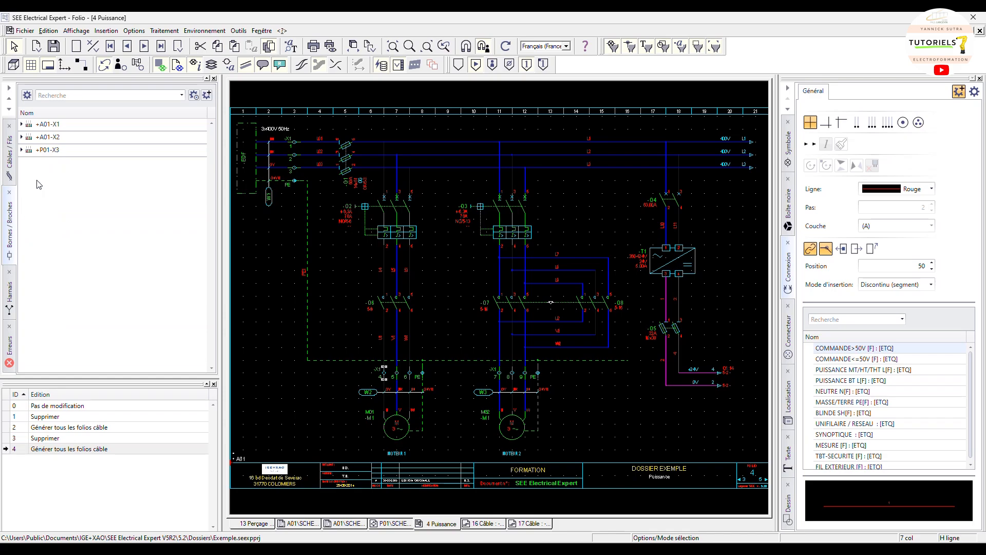
right_click(57, 127)
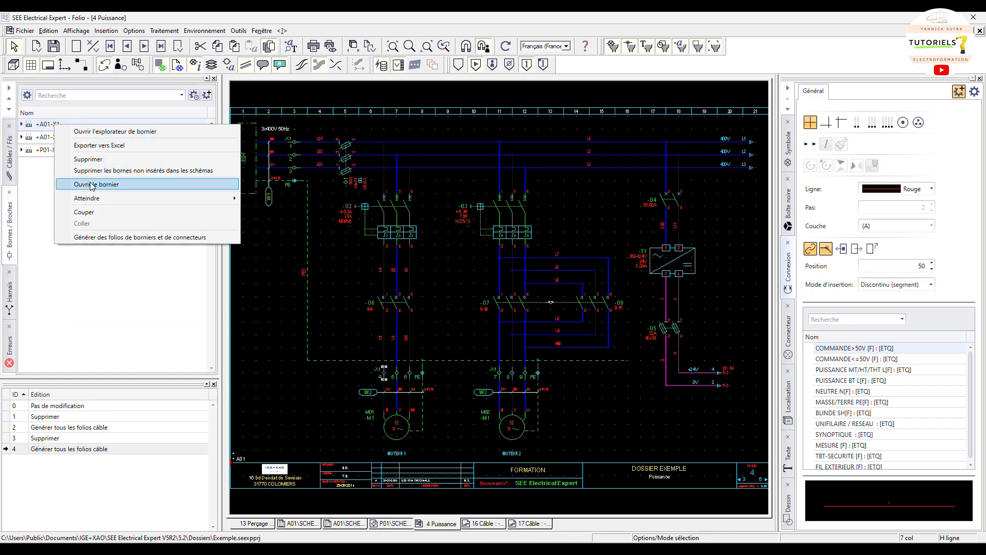
left_click(149, 184)
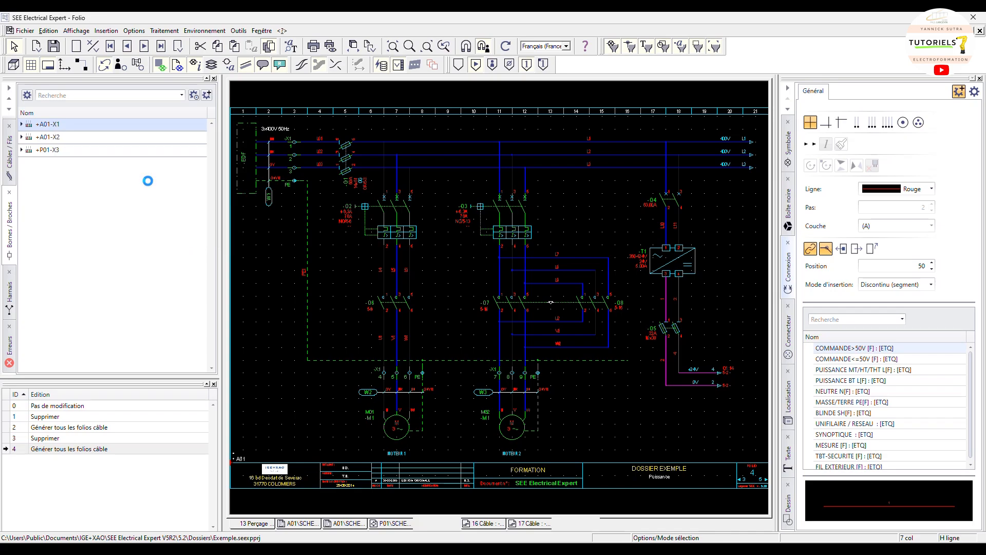
right_click(302, 523)
left_click(315, 511)
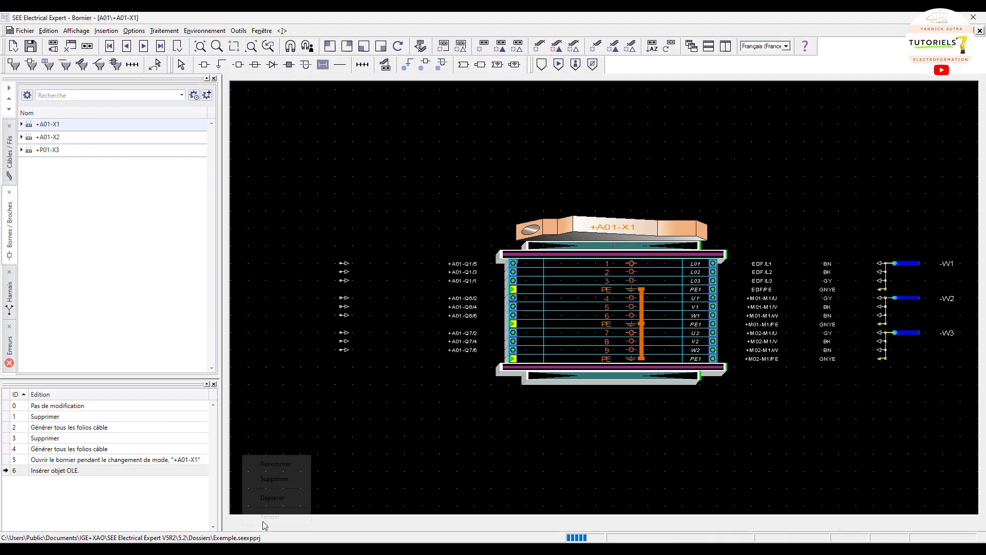
Close another unneeded open document while working in terminal block +A01-X1.
right_click(263, 522)
left_click(287, 511)
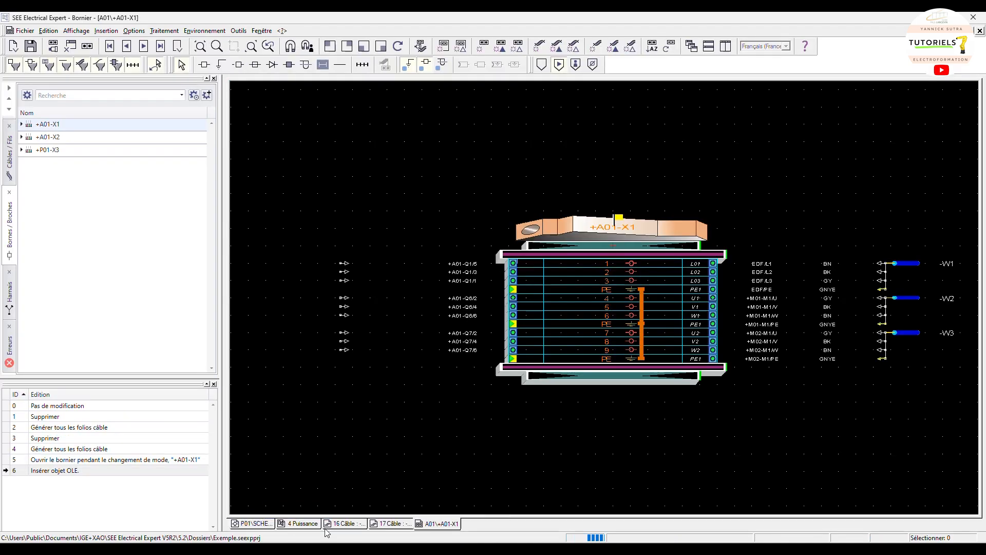
right_click(308, 523)
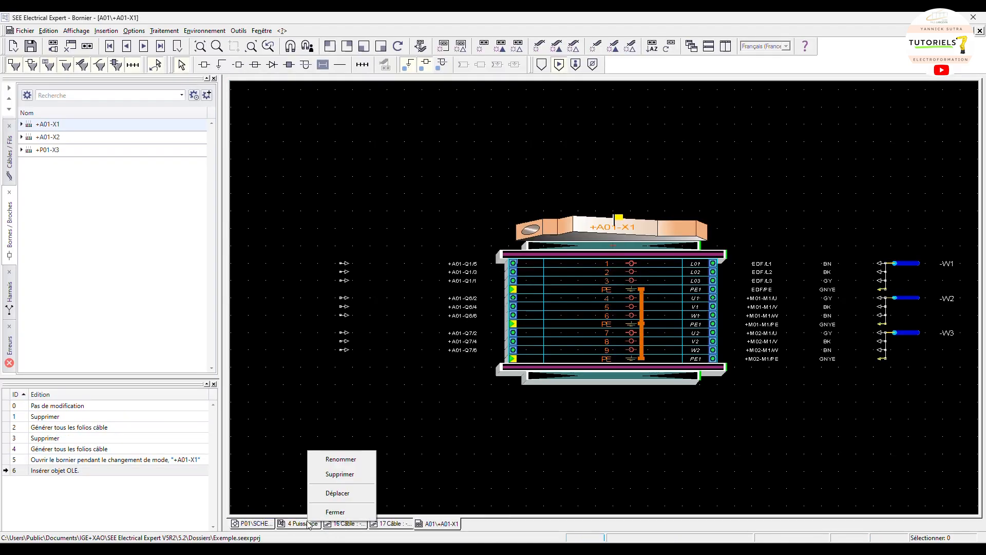
left_click(688, 182)
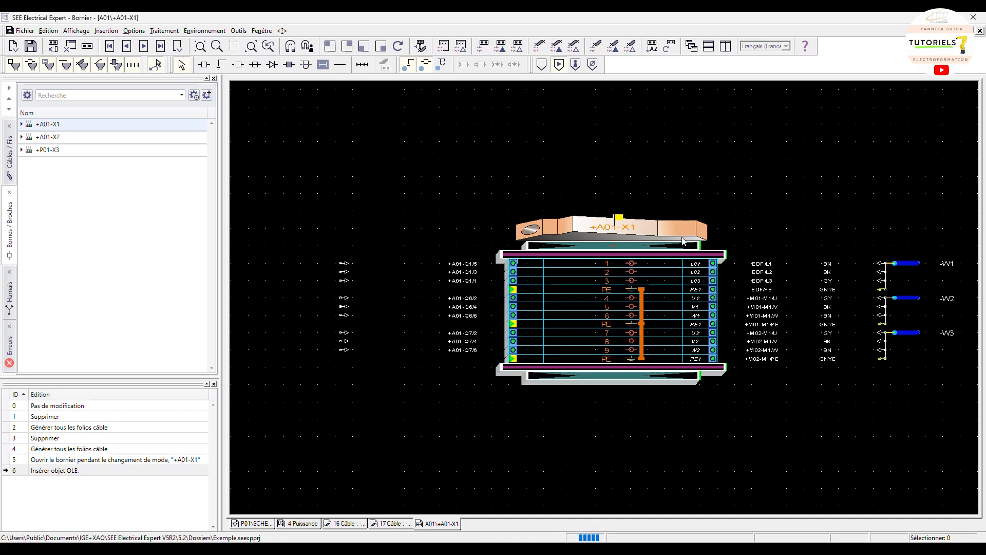
Set the cable parameter folio to 121 Cable Type 1 vertical in the cable settings, apply it and dismiss the validation report.
left_click(135, 31)
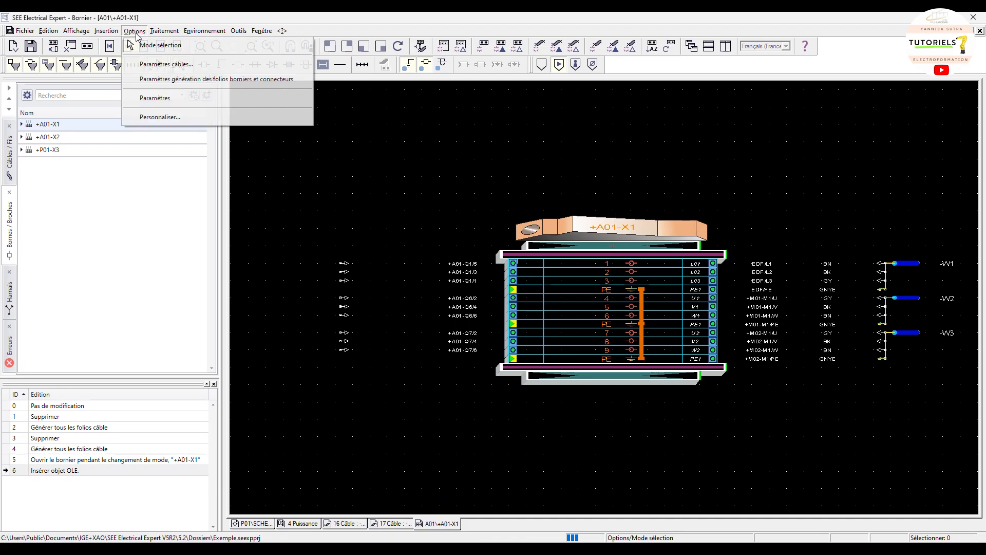
left_click(157, 69)
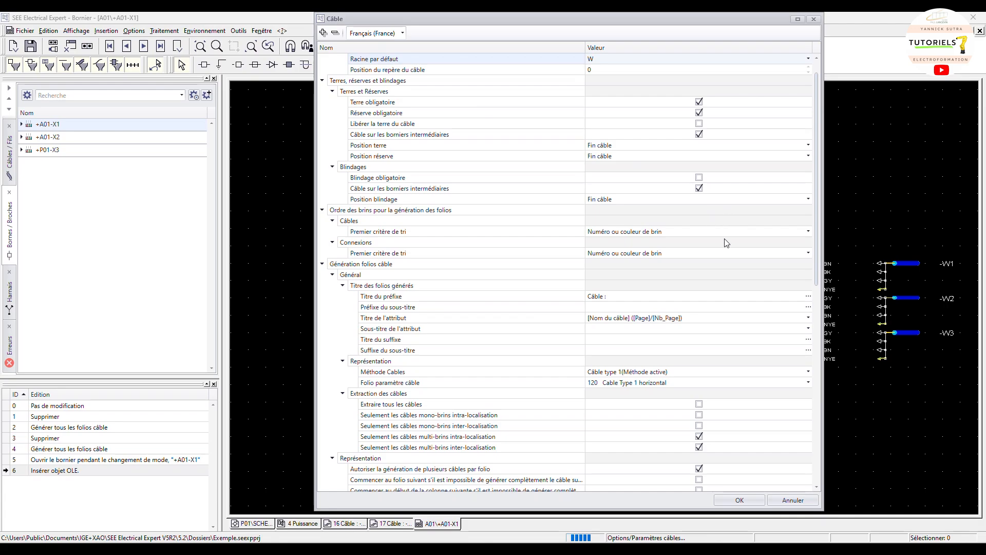
scroll(736, 354, "down", 2)
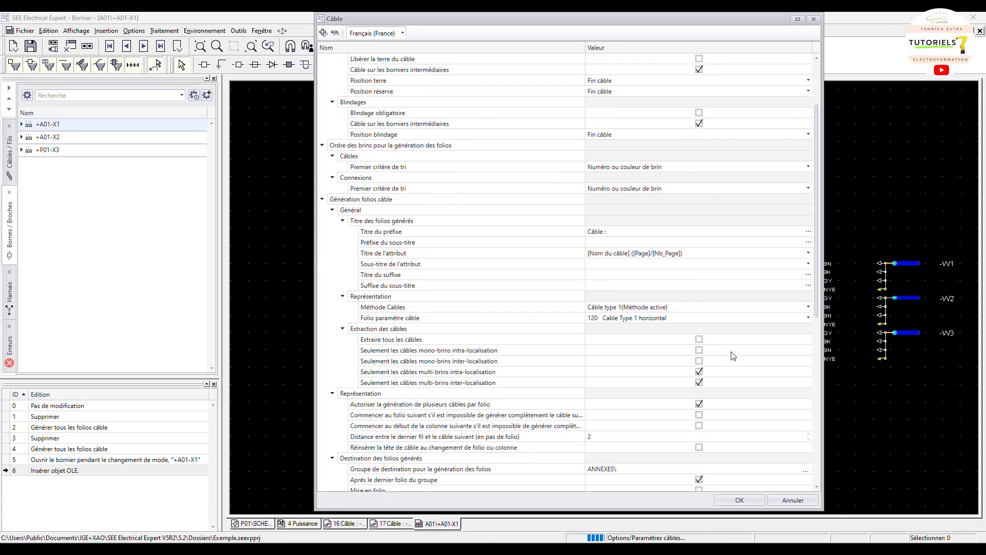
scroll(737, 354, "up", 1)
scroll(736, 355, "down", 5)
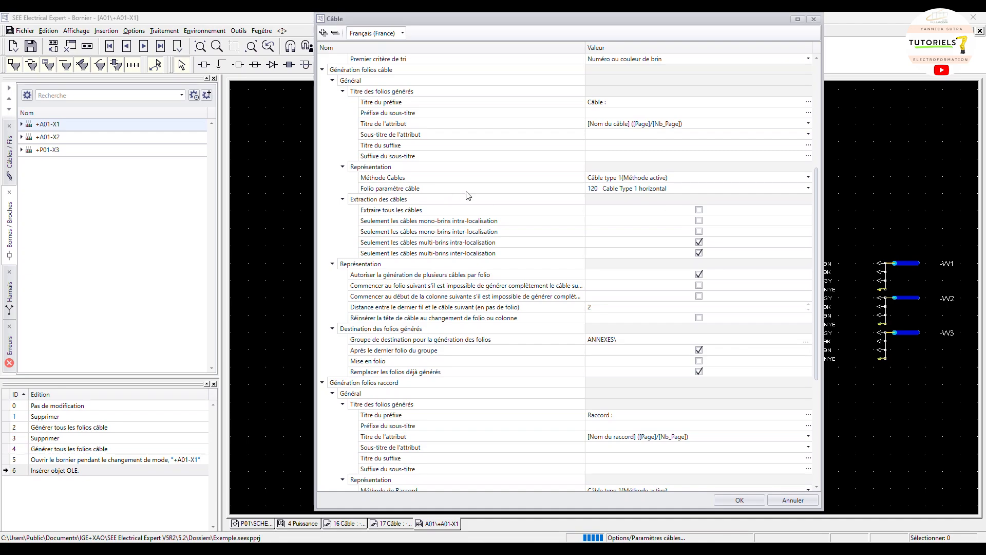
left_click(636, 190)
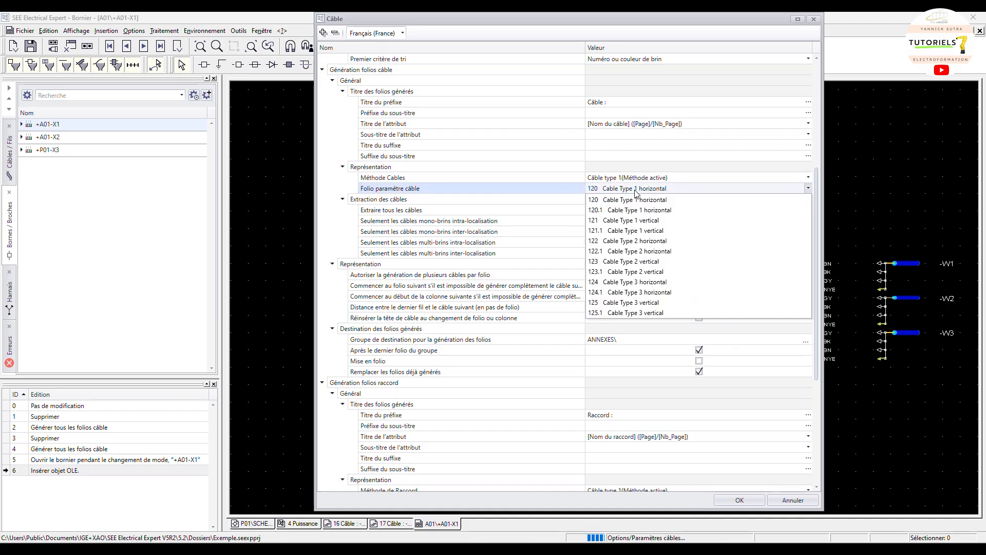
left_click(643, 221)
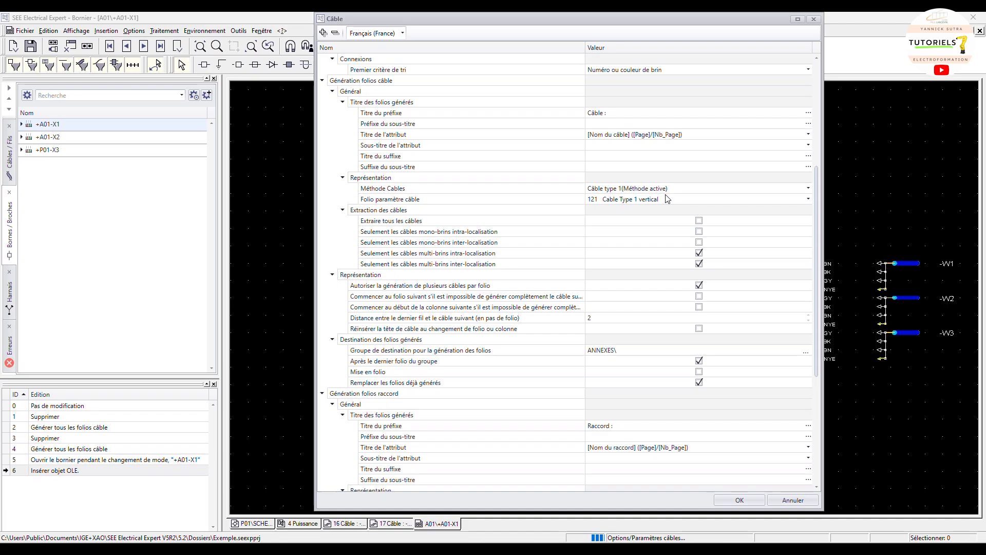
left_click(741, 500)
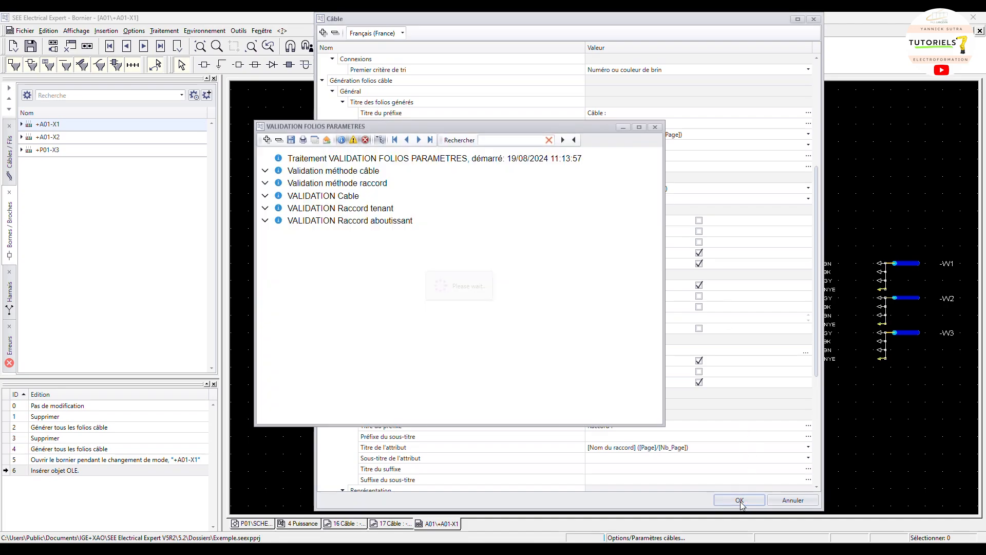
left_click(655, 127)
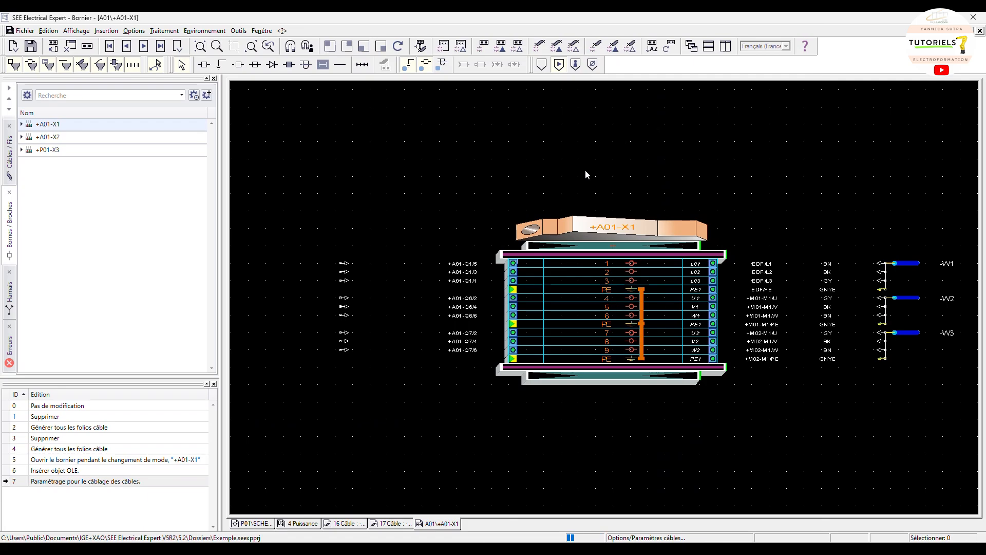
Generate the cable interconnection folios for the current terminal block +A01-X1 and close the processing report.
left_click(164, 30)
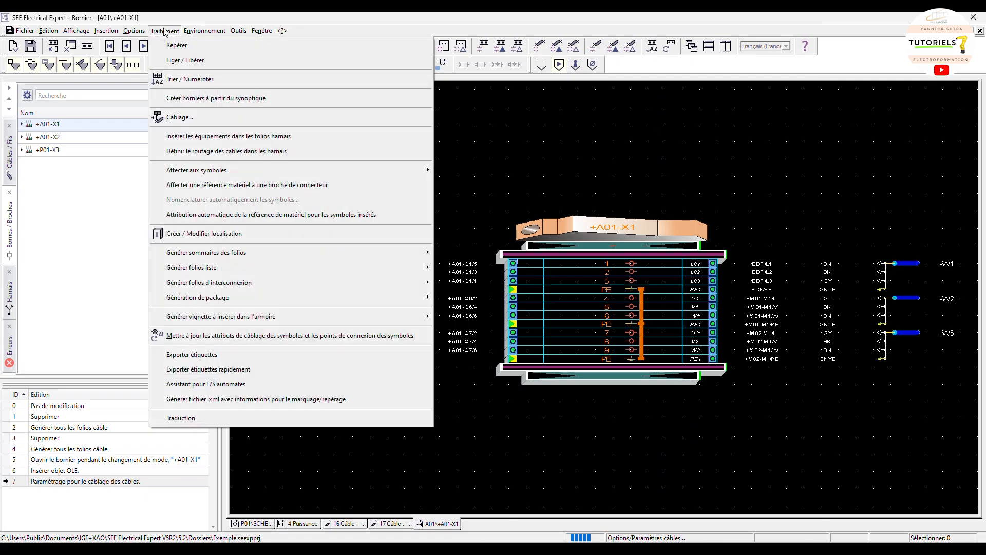
mouse_move(205, 288)
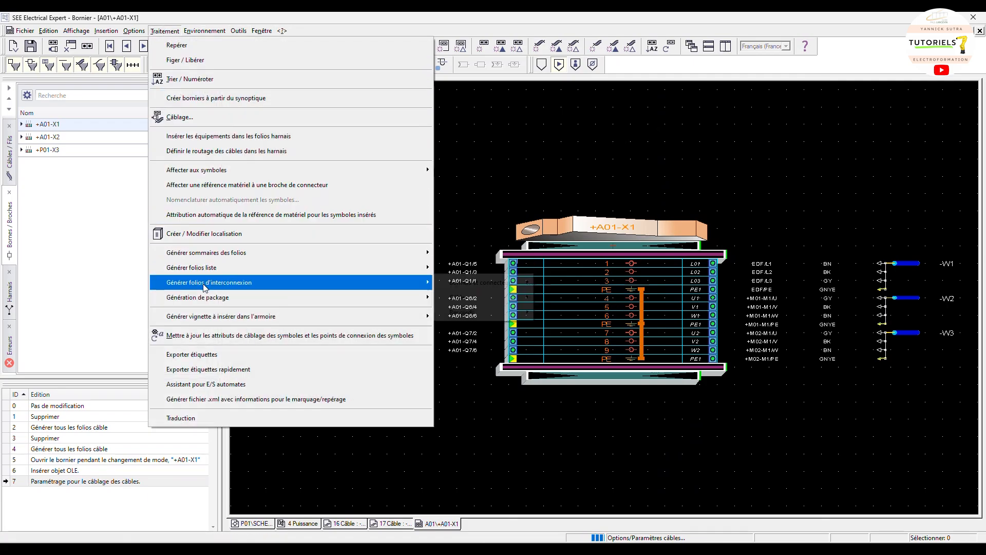
mouse_move(472, 297)
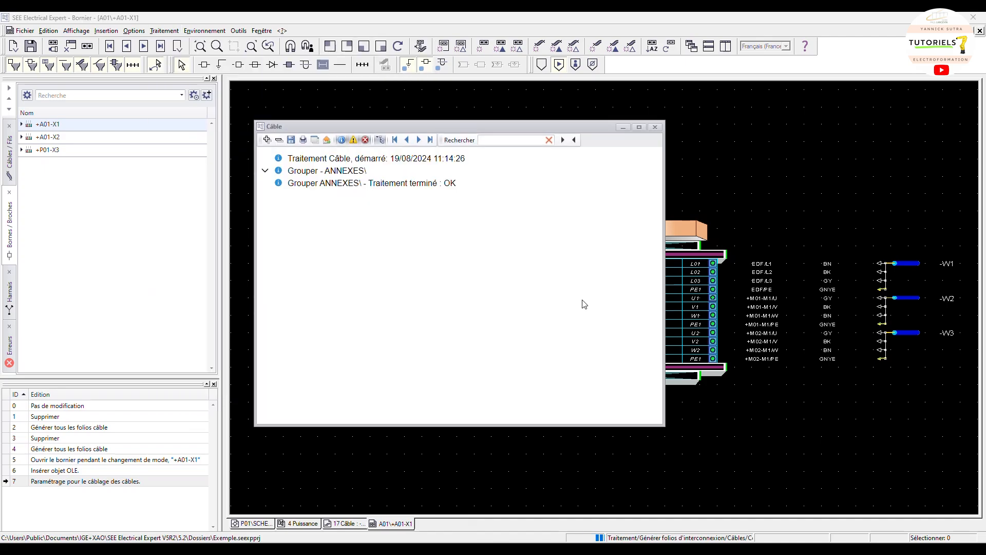
left_click(655, 127)
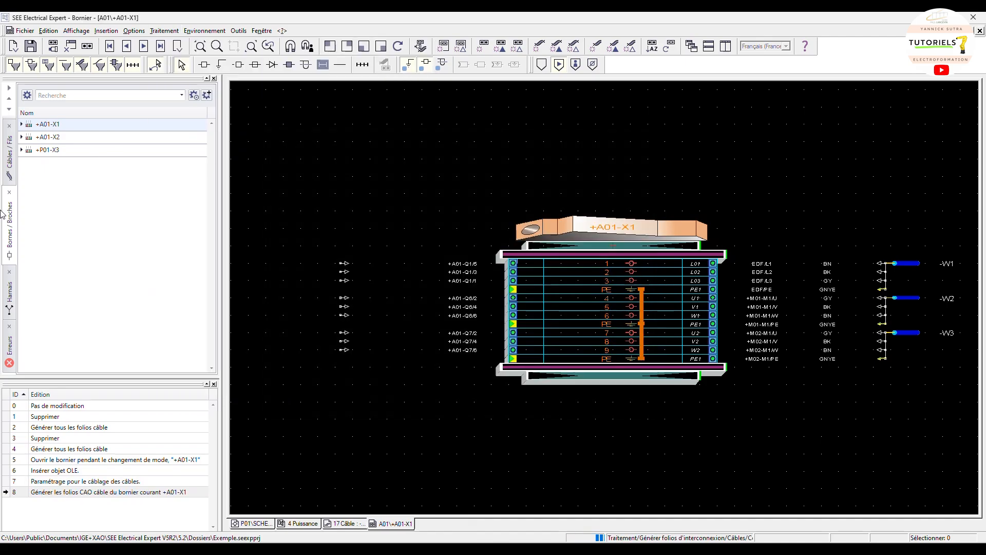
Compare the layouts of cable folio 18 (-W1,-W2,-W3) and folio 17 (-W4,-W5) in the ANNEXES group.
left_click(8, 109)
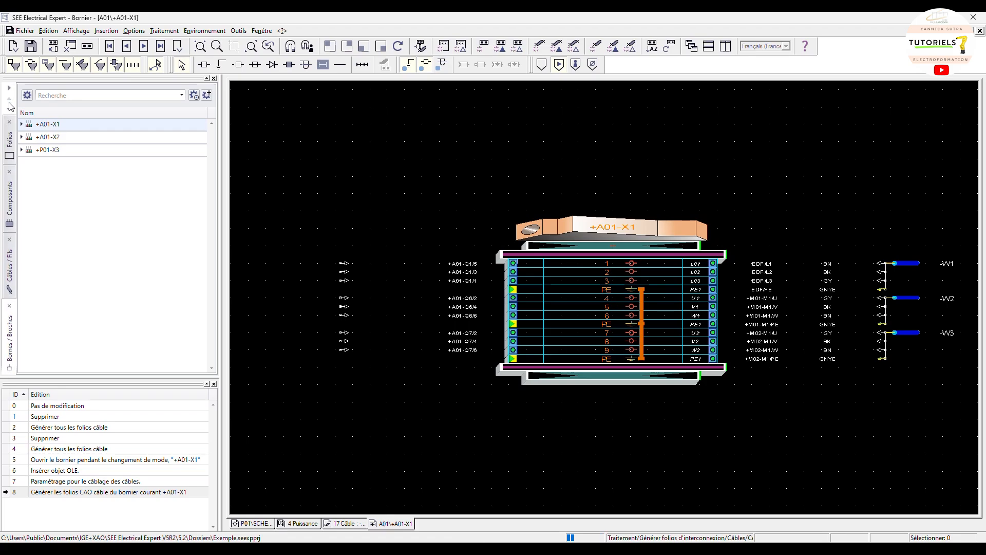
left_click(10, 138)
scroll(146, 319, "down", 5)
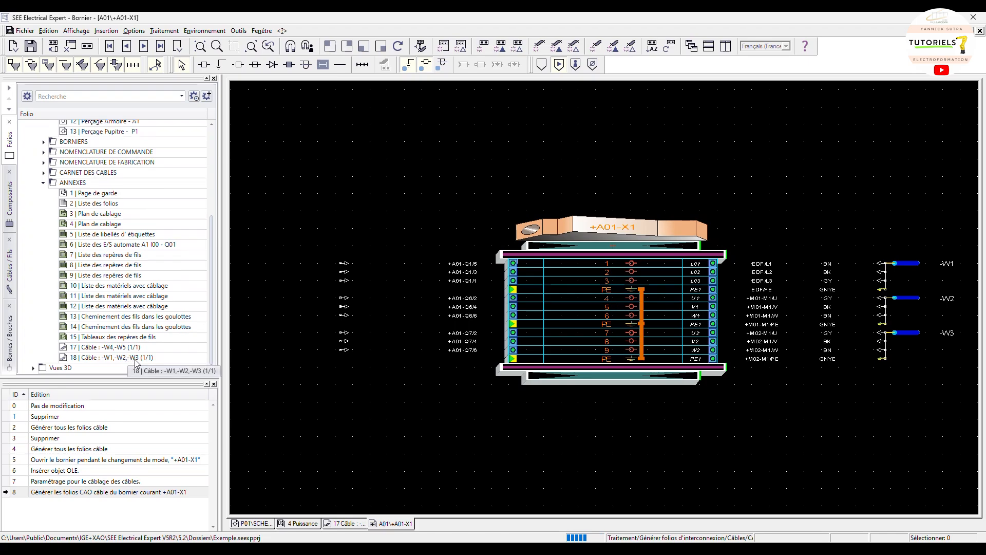
double_click(135, 359)
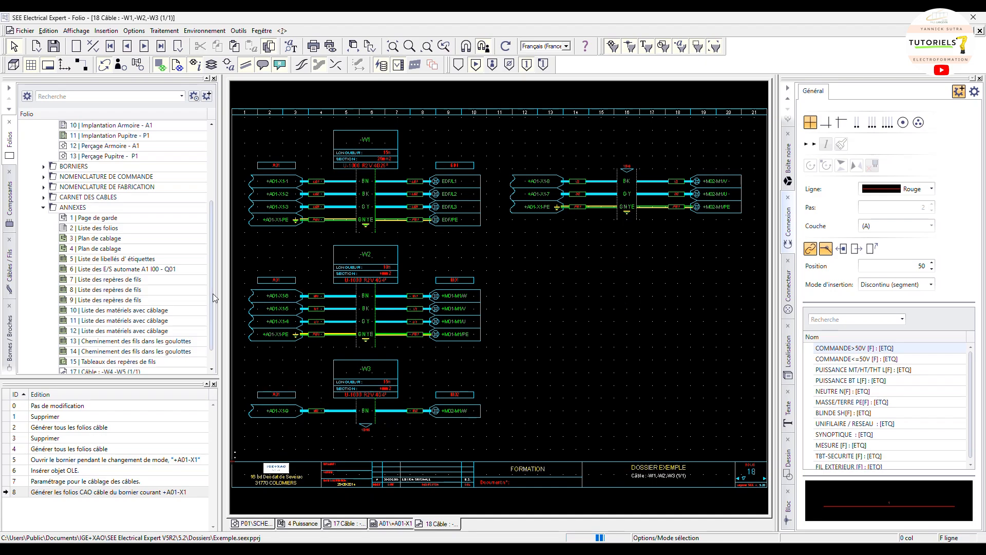
scroll(216, 301, "down", 1)
double_click(128, 347)
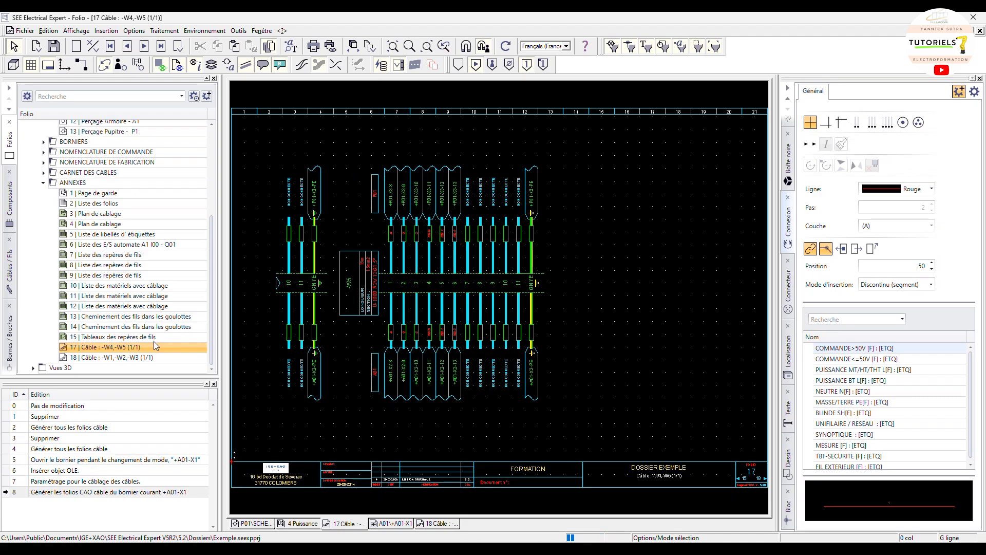
In +A01-X1's cable parameters, enable starting on the next folio and at the next column when a cable does not fit completely.
left_click(393, 520)
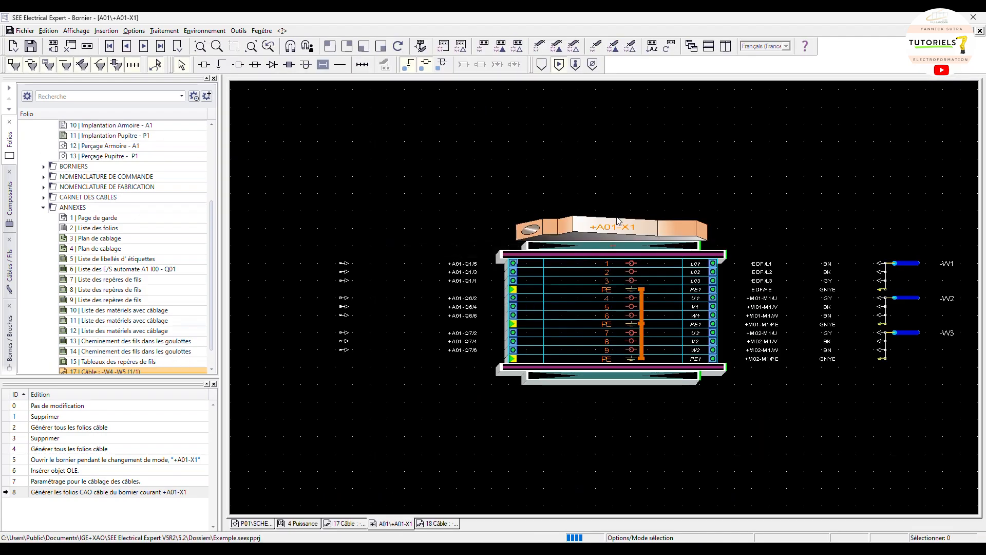
left_click(134, 31)
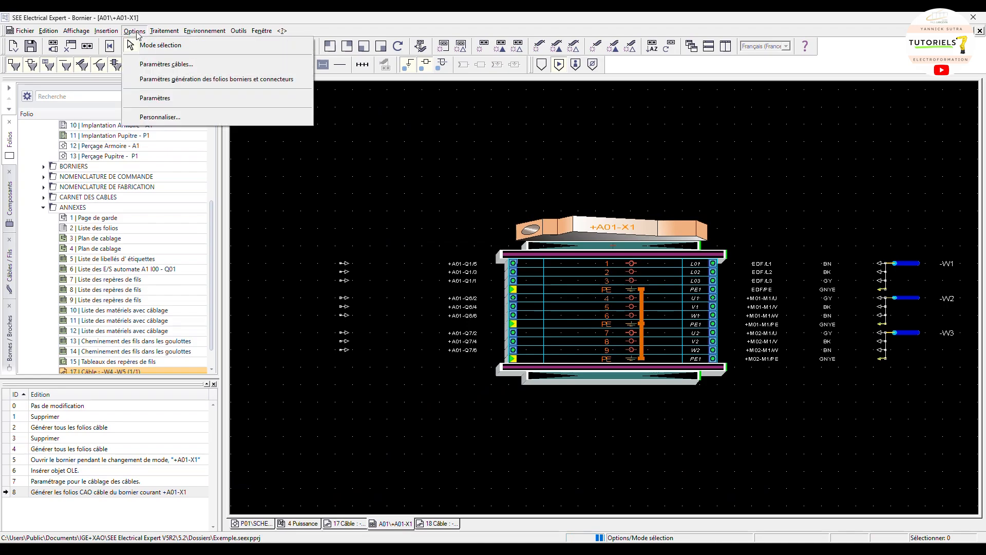
left_click(151, 63)
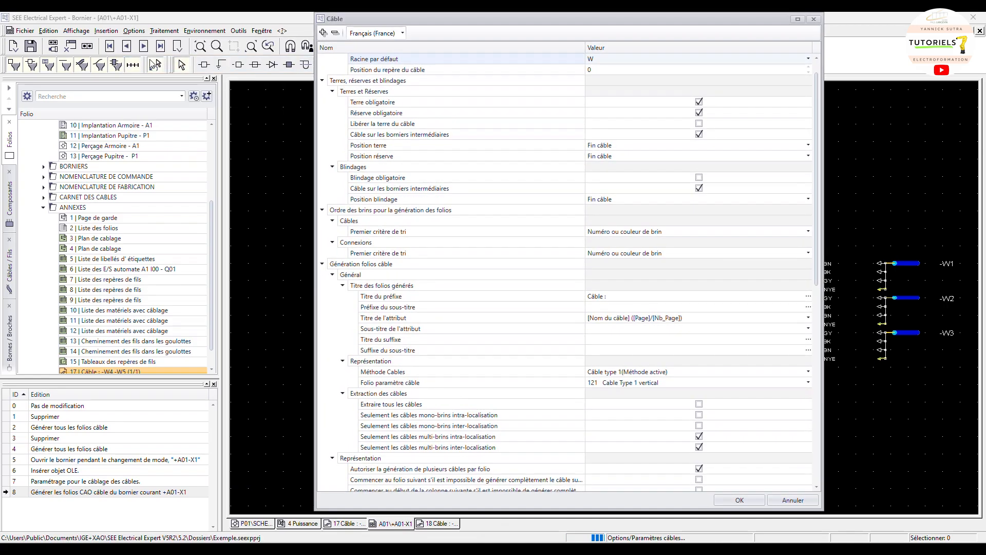
scroll(677, 367, "down", 5)
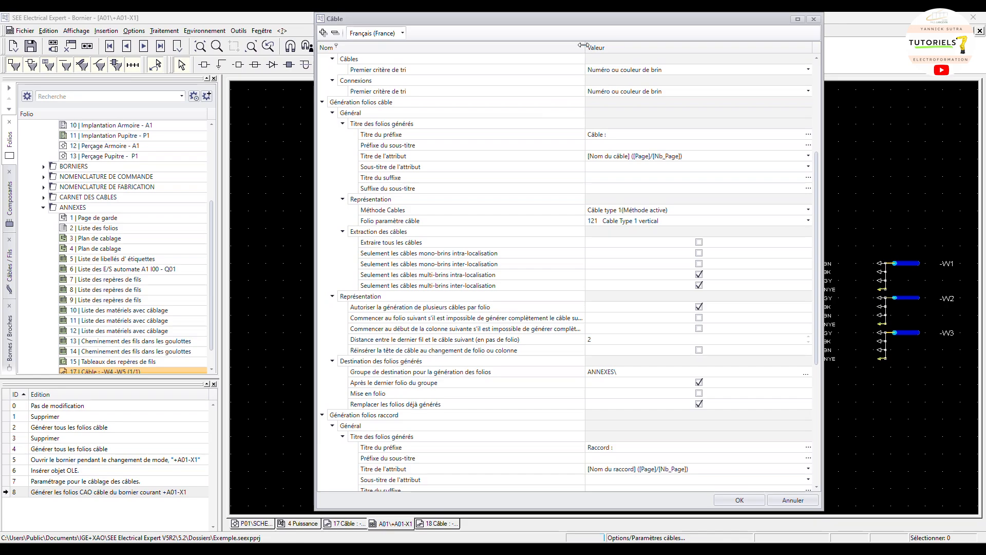
left_click_drag(585, 47, 694, 59)
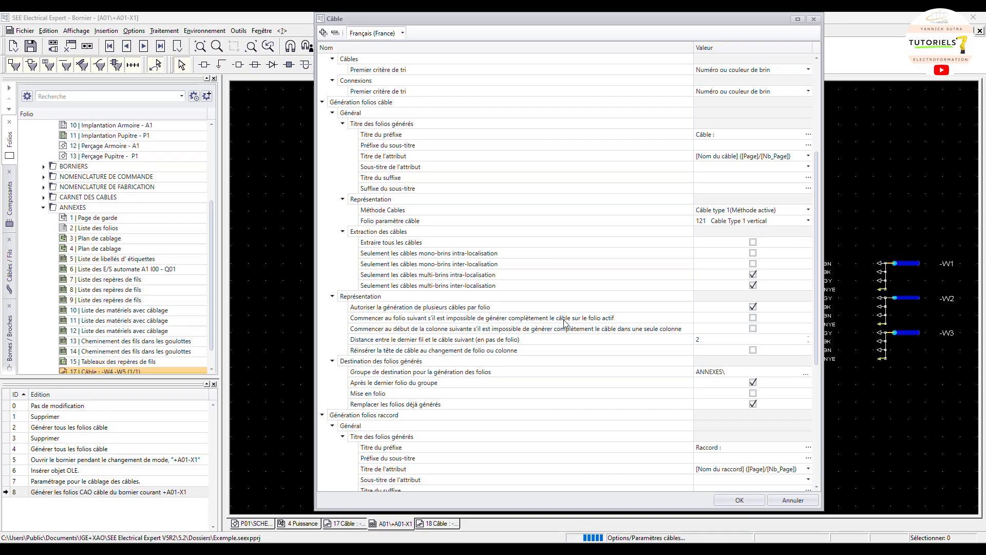
left_click(753, 318)
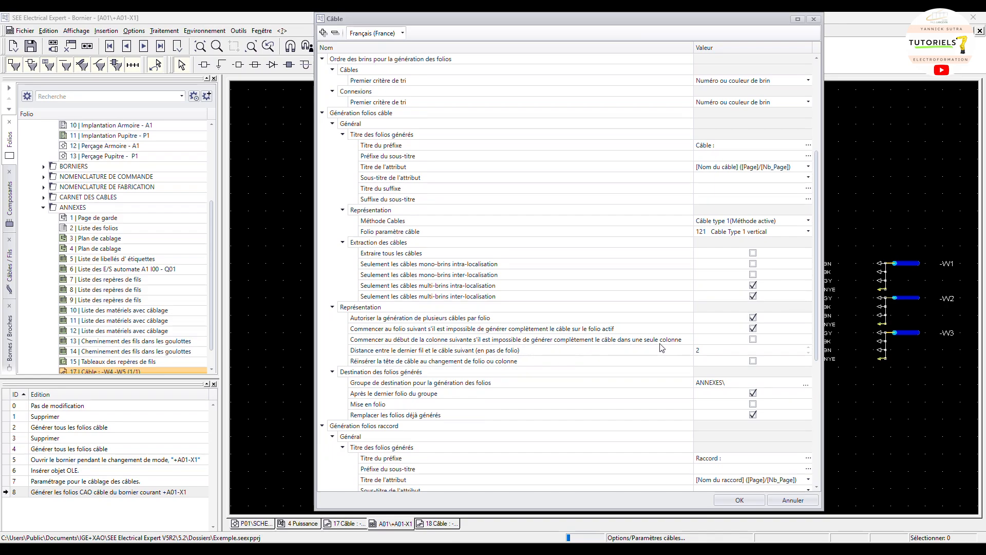
left_click(753, 339)
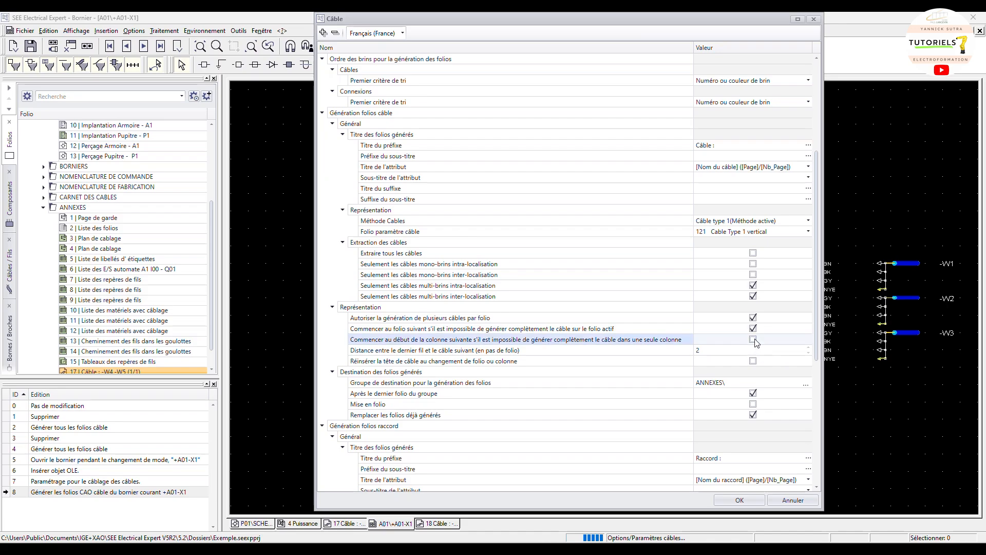
left_click(745, 498)
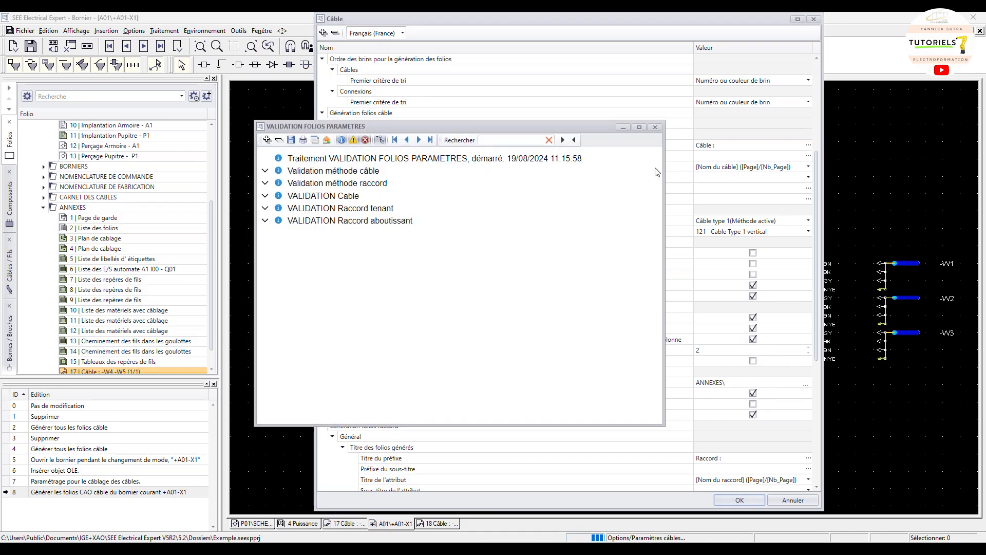
left_click(659, 126)
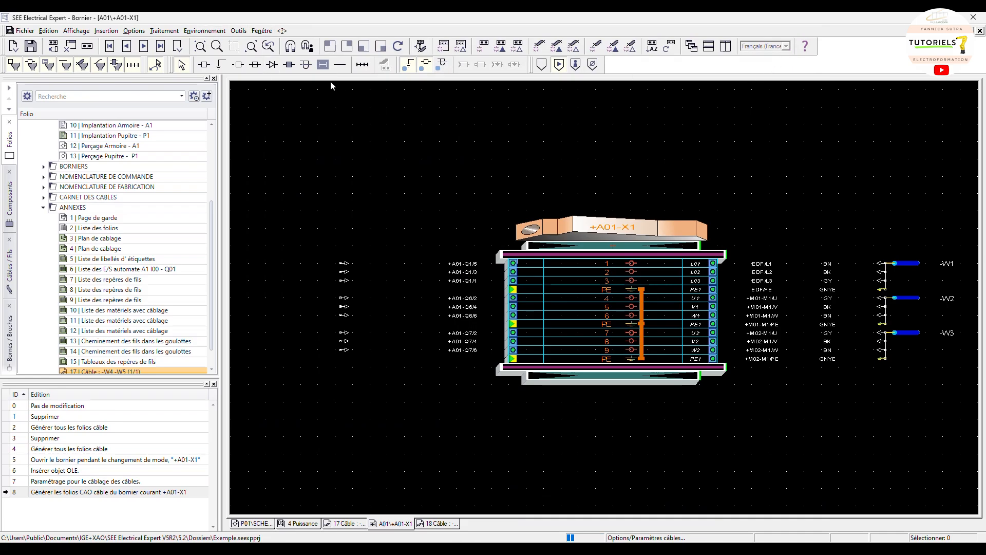
Generate the interconnection folios for all cables of the project and close the processing report.
left_click(164, 30)
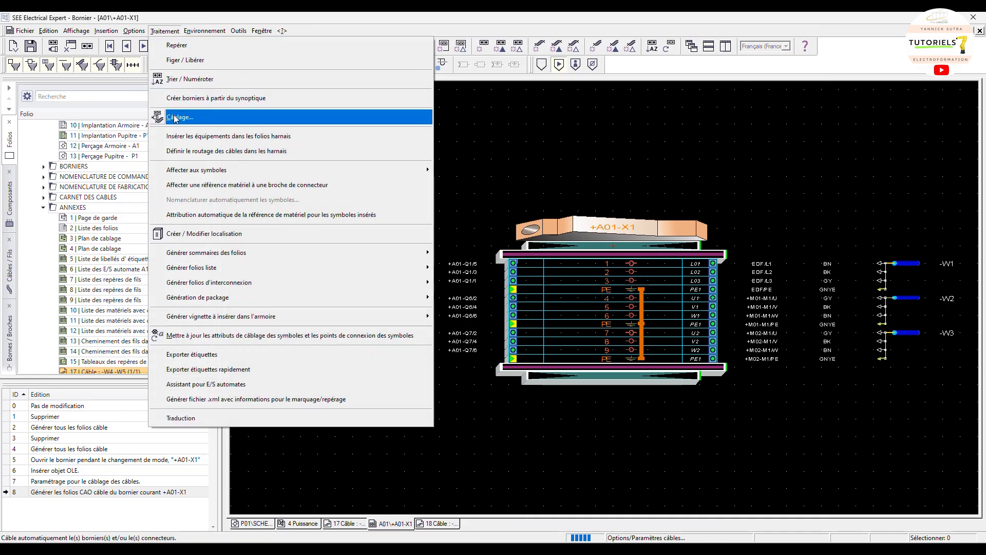
mouse_move(419, 296)
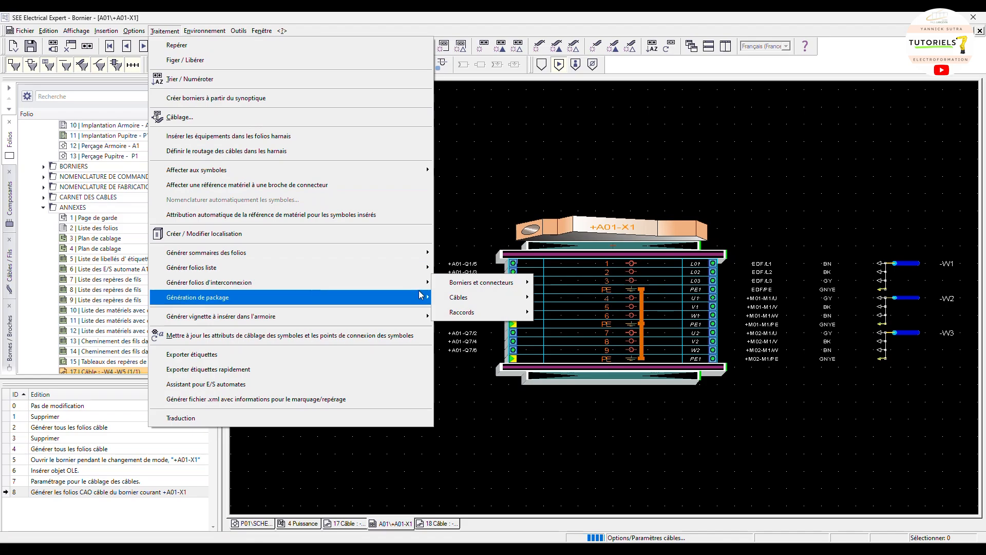
mouse_move(463, 296)
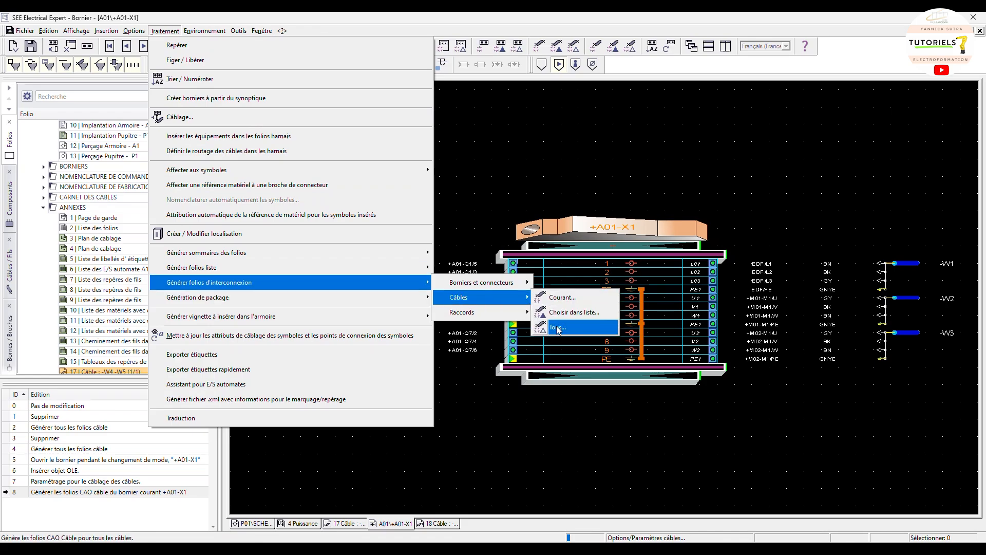
left_click(557, 327)
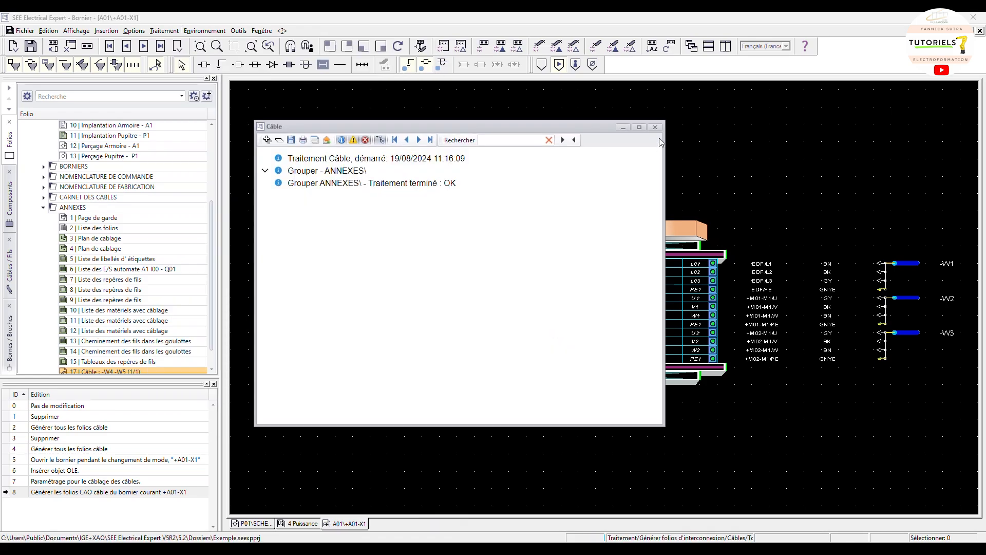
left_click(654, 127)
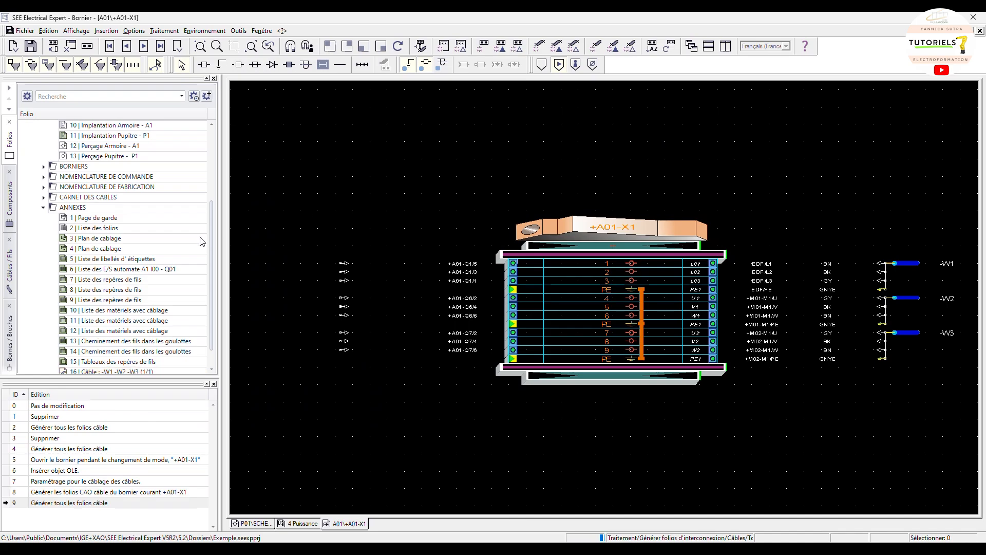
Open regenerated folio 16 in the ANNEXES group and check the layout of cables -W1, -W2 and -W3.
scroll(202, 242, "down", 1)
double_click(135, 349)
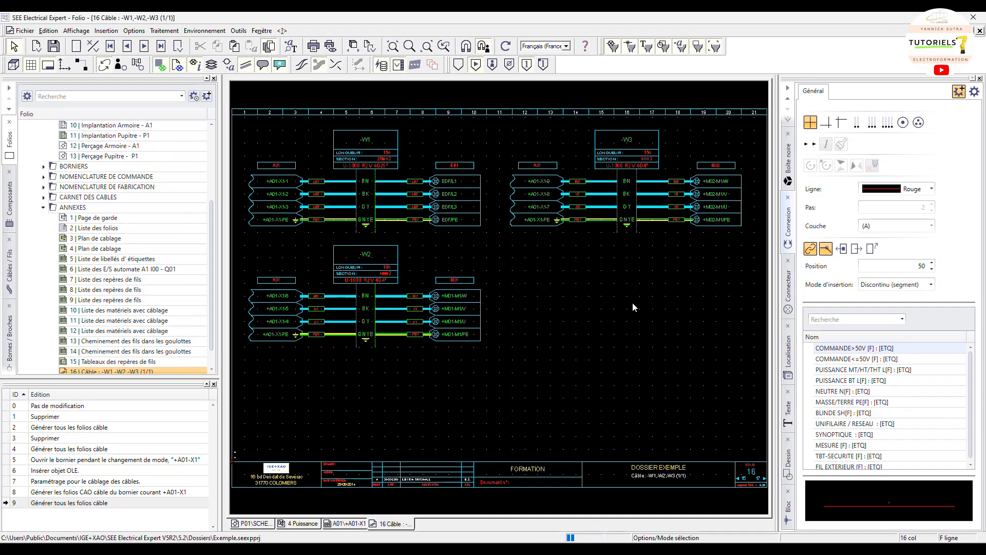
scroll(177, 307, "down", 1)
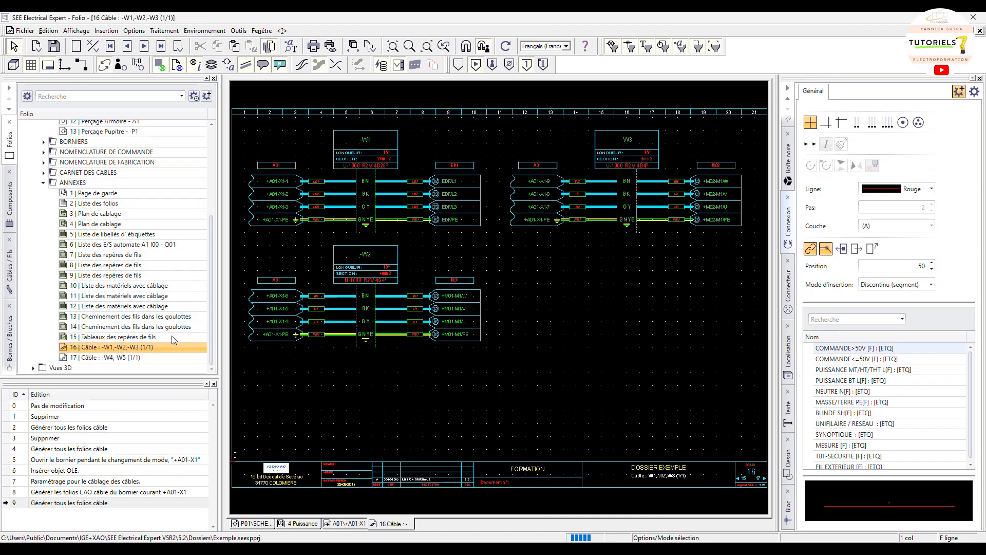
Review cable folio 17 (-W4,-W5) and examine the wiring details of cables -W1 and -W2 on folio 16.
double_click(134, 358)
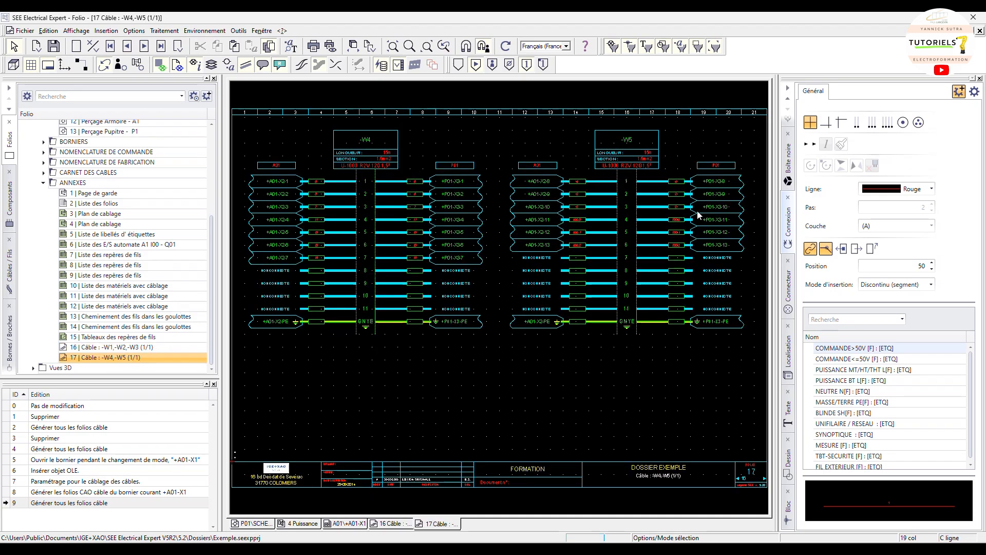
double_click(150, 348)
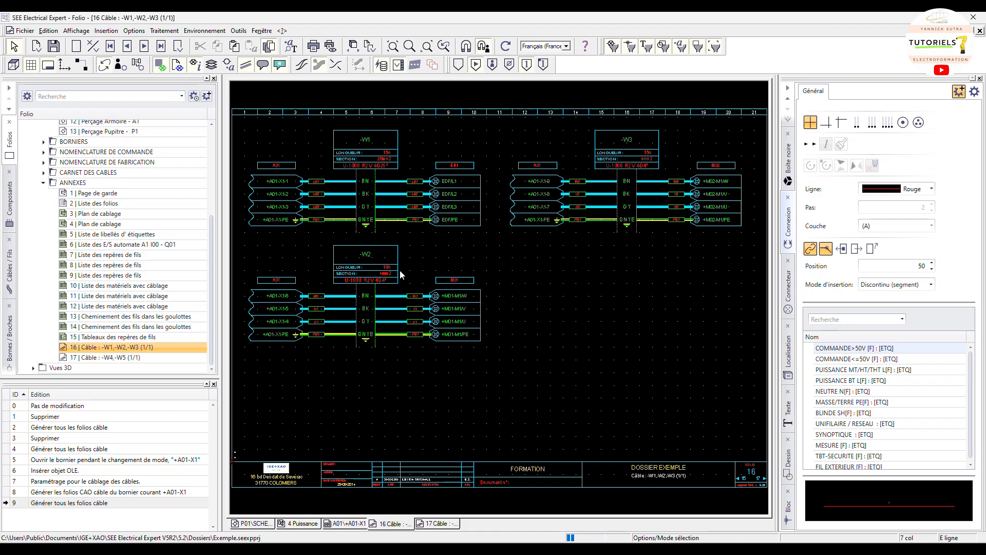
scroll(354, 304, "up", 2)
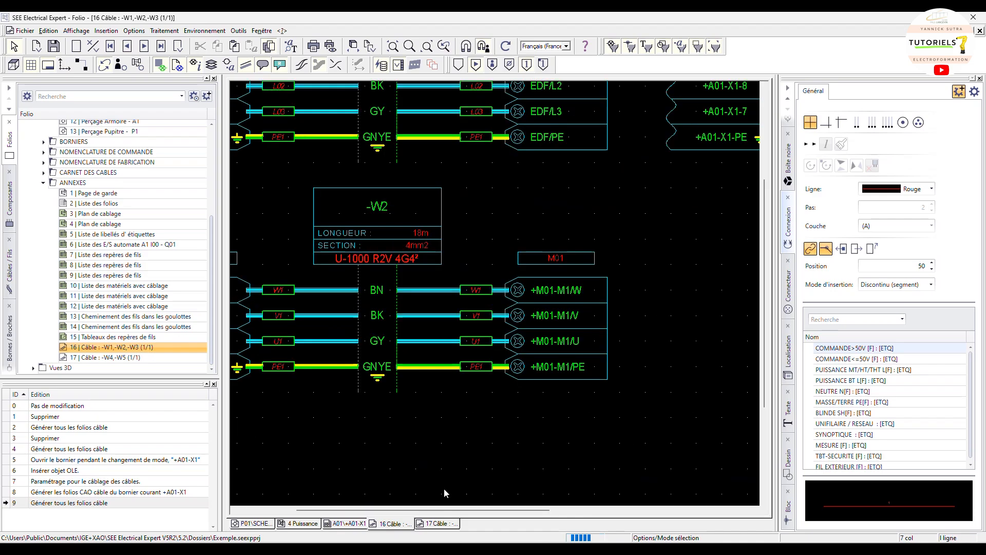
left_click_drag(452, 514, 398, 513)
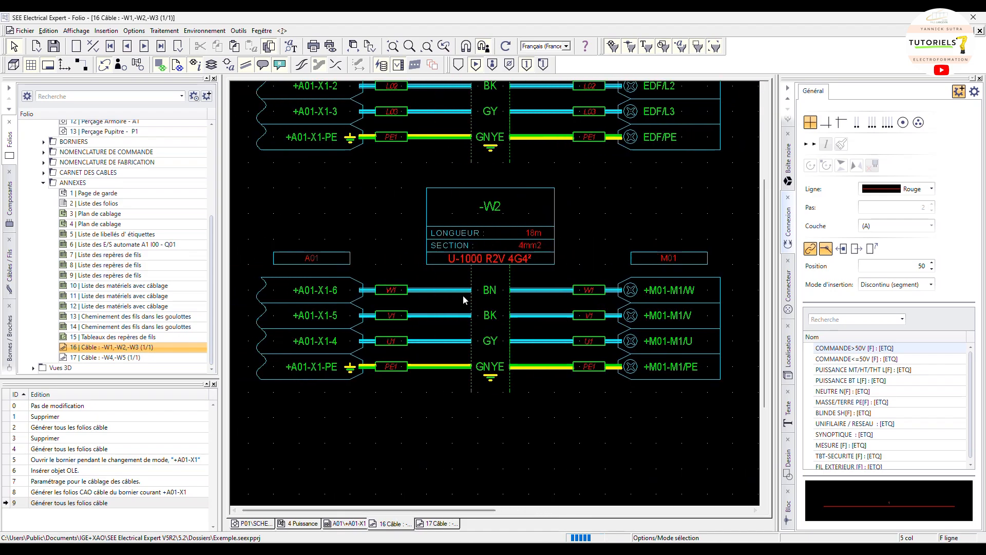
mouse_move(444, 291)
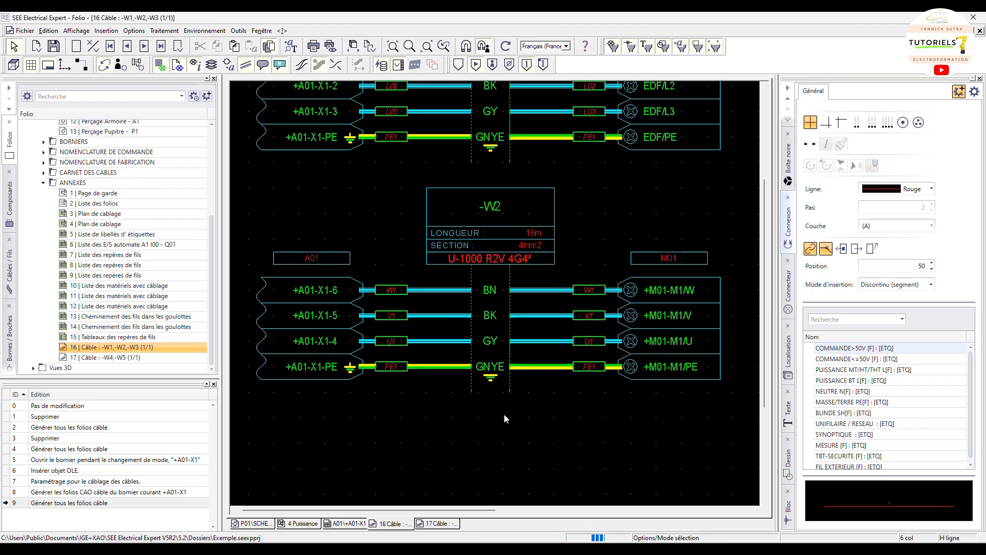
scroll(504, 418, "down", 1)
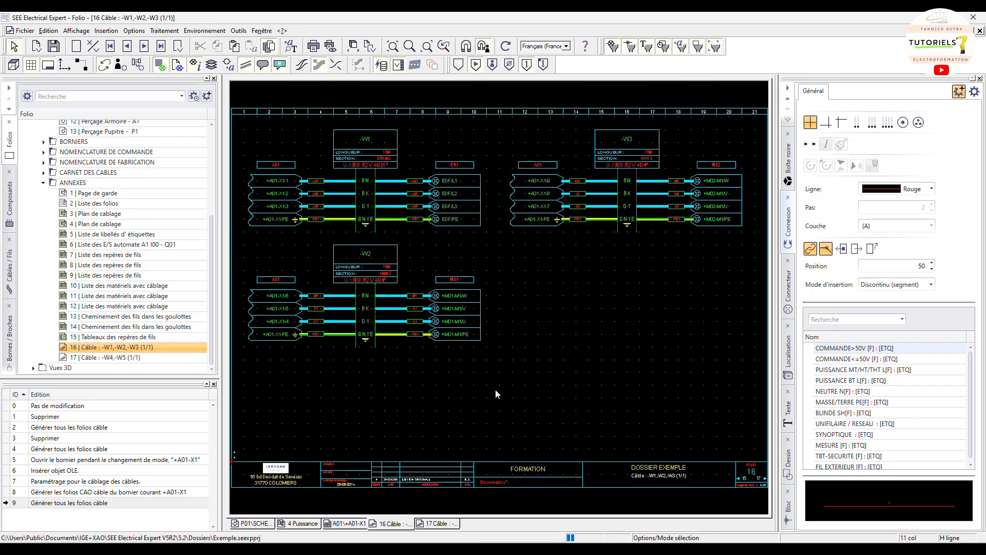
scroll(375, 224, "up", 1)
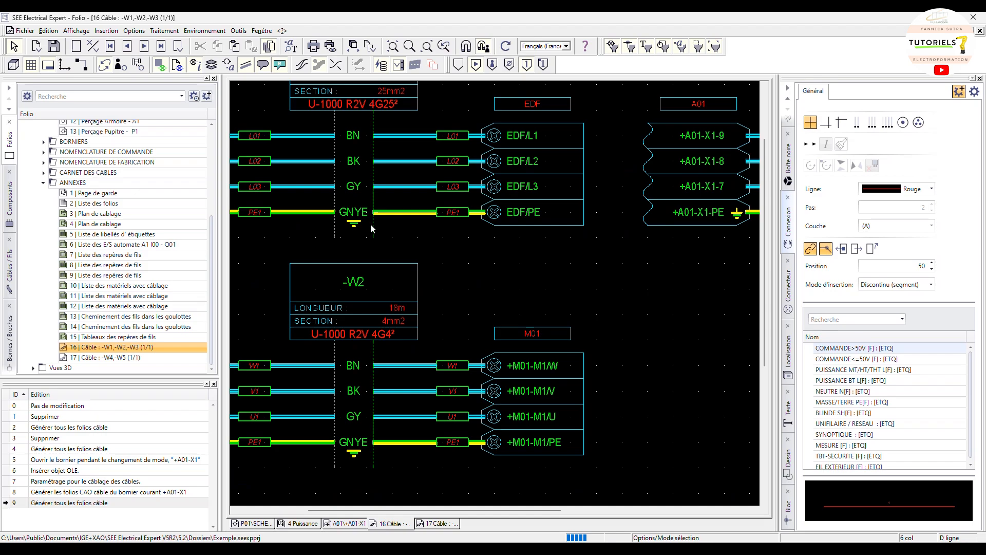
scroll(372, 227, "down", 1)
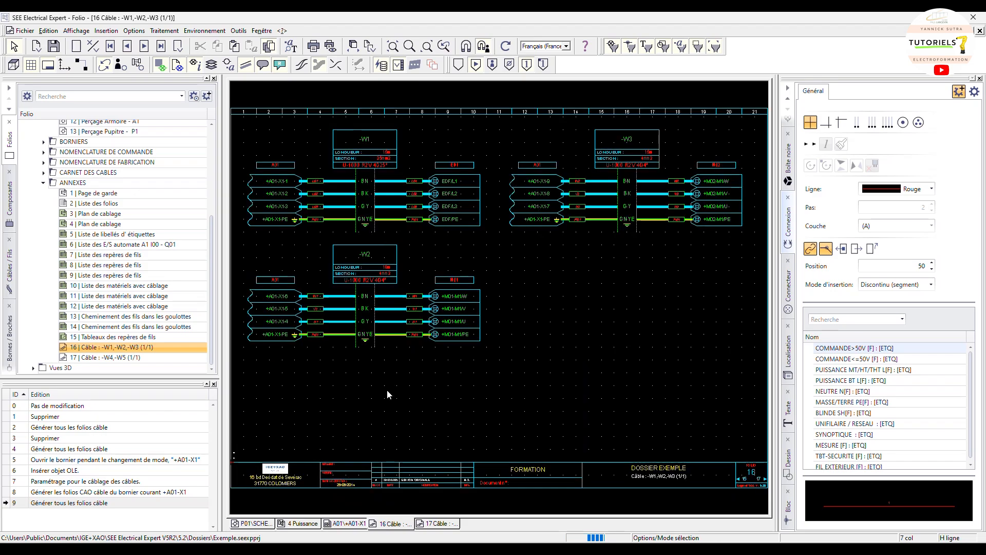
In +A01-X1's cable parameters, set the cable method to Câble type 2 and the parameter folio to 123 Cable Type 2 vertical.
left_click(350, 523)
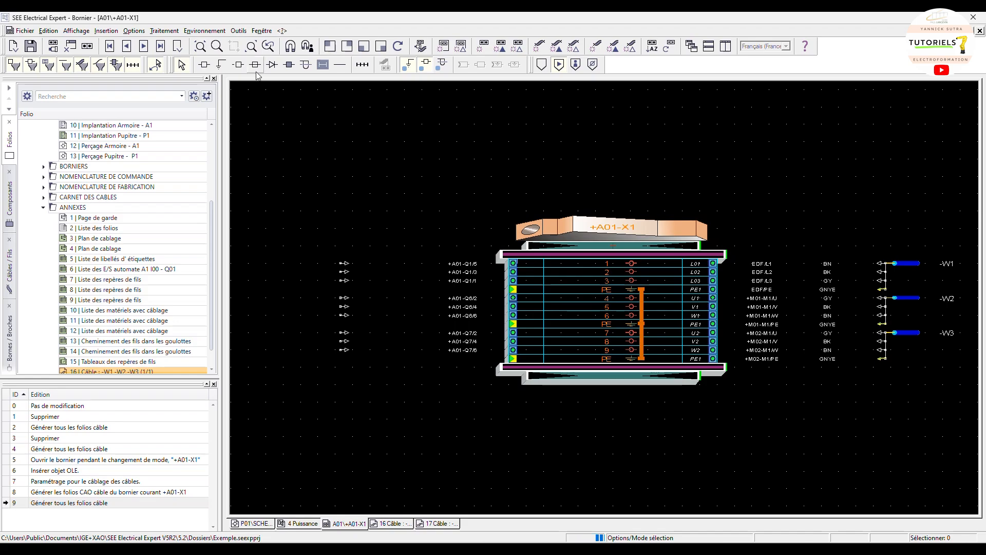
left_click(134, 31)
left_click(149, 63)
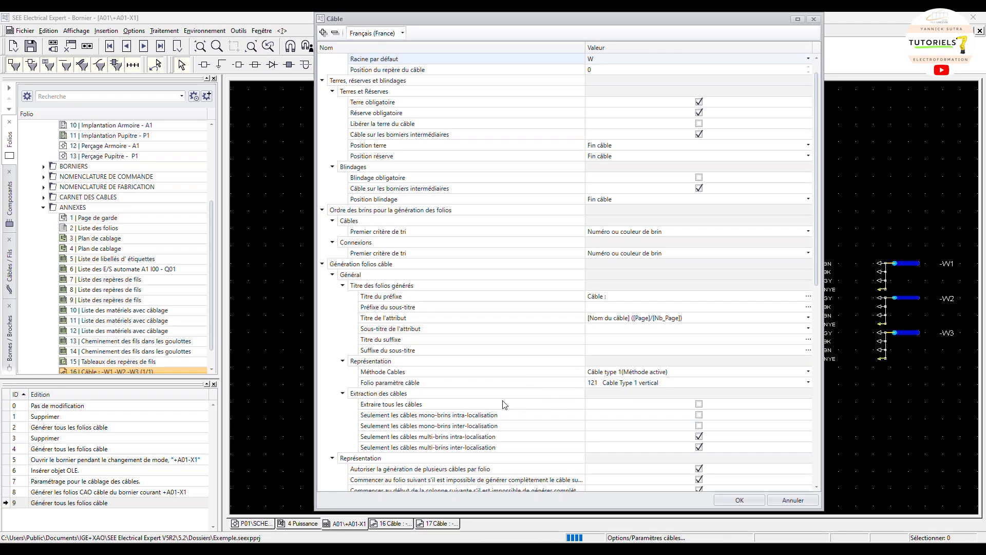
left_click(639, 373)
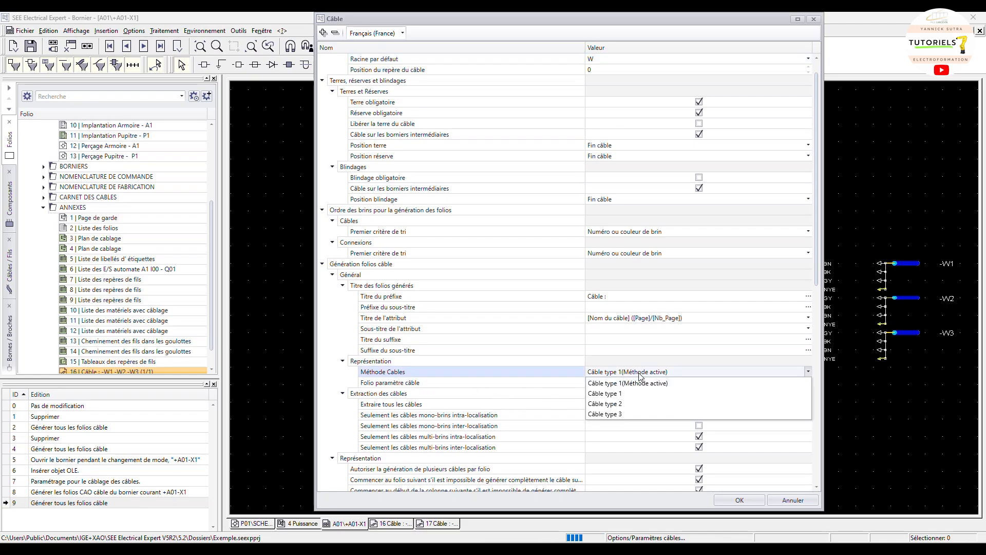
left_click(636, 404)
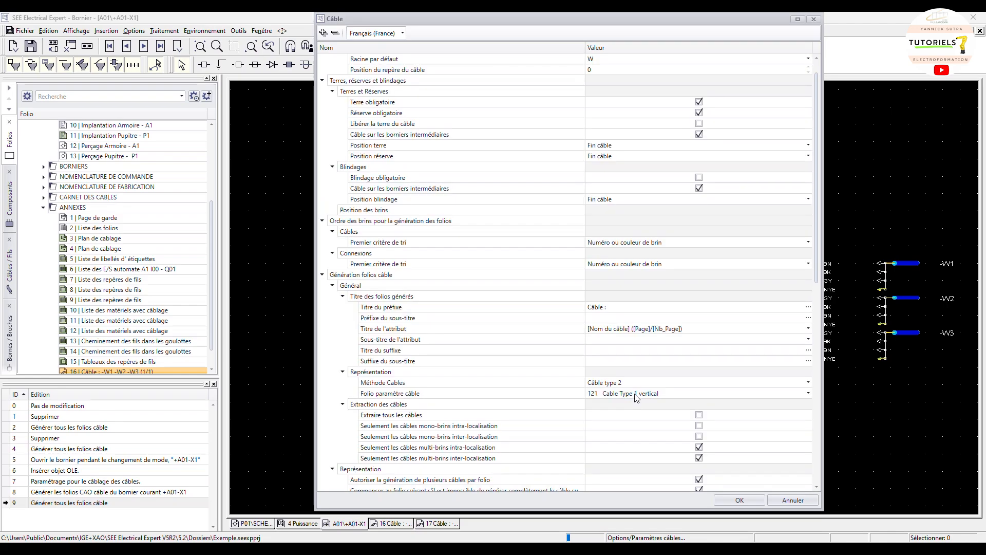
left_click(636, 394)
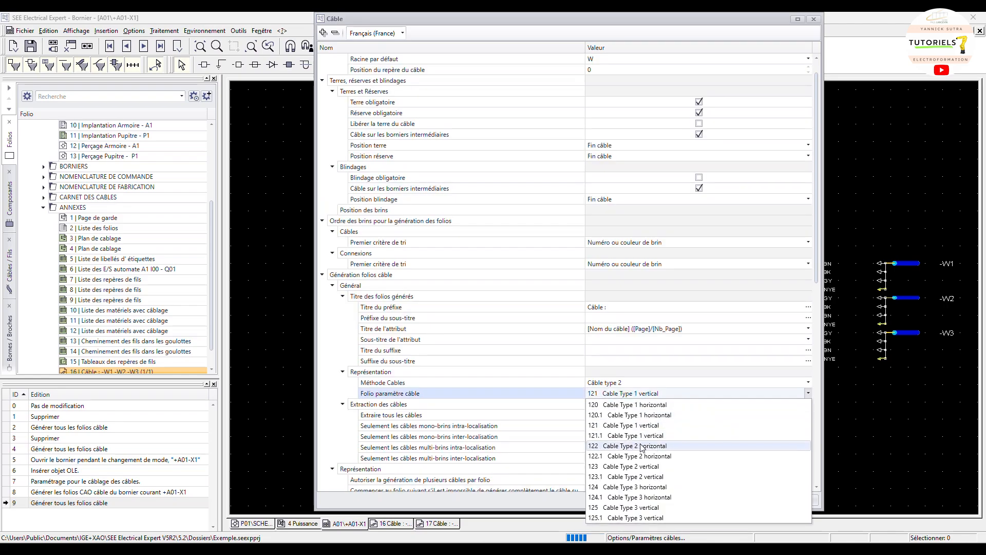
left_click(652, 466)
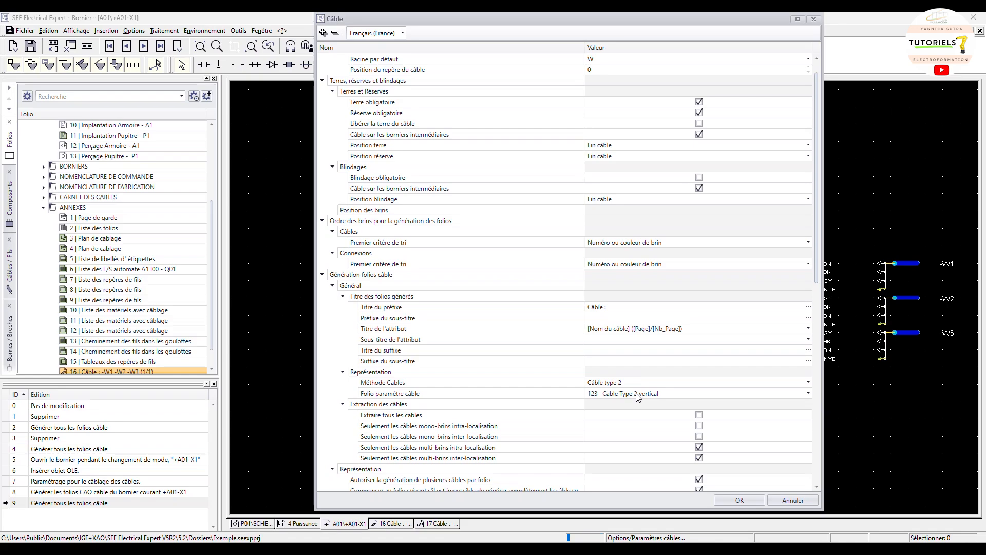
scroll(724, 452, "down", 5)
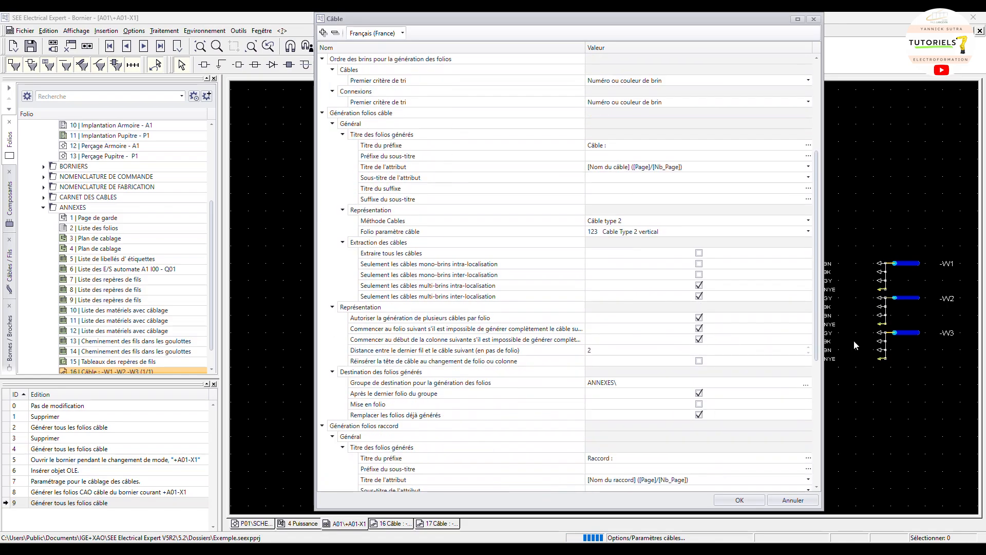
left_click(740, 500)
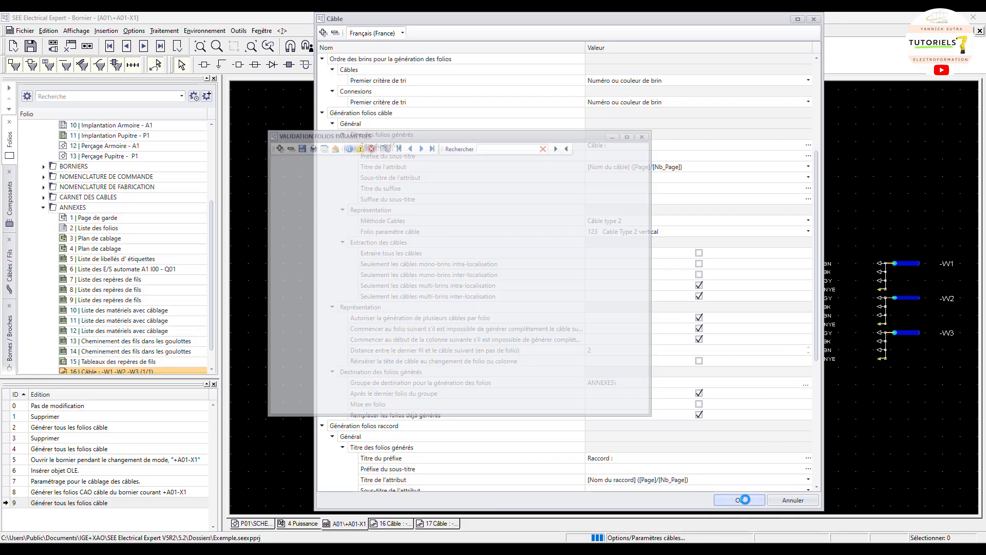
left_click(652, 128)
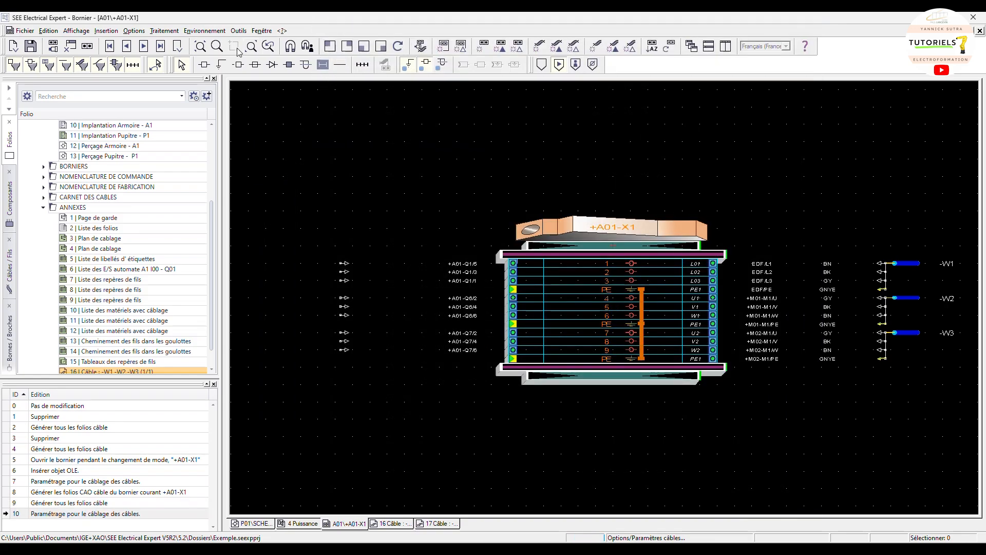
Regenerate all the project's cable interconnection folios with the type 2 representation and close the processing report.
left_click(165, 32)
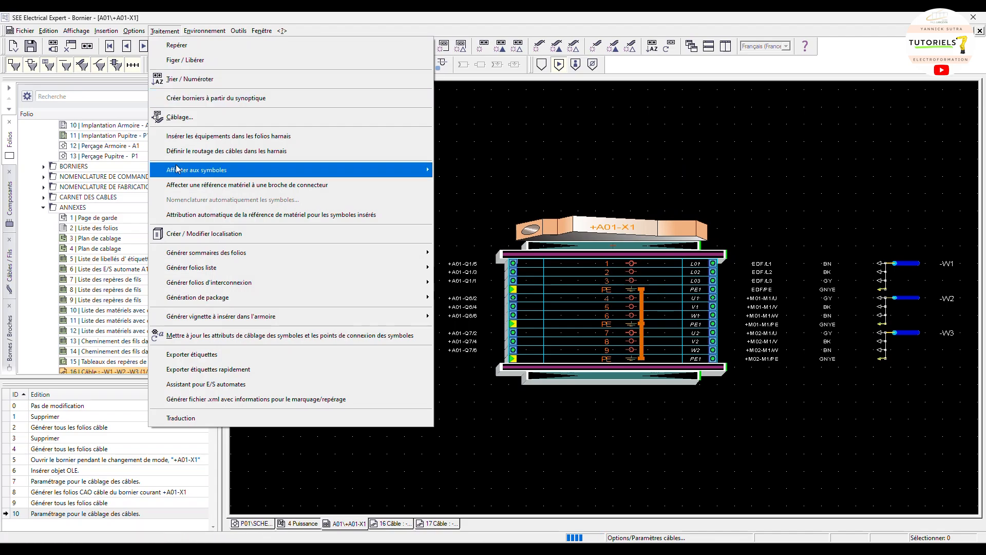
mouse_move(284, 291)
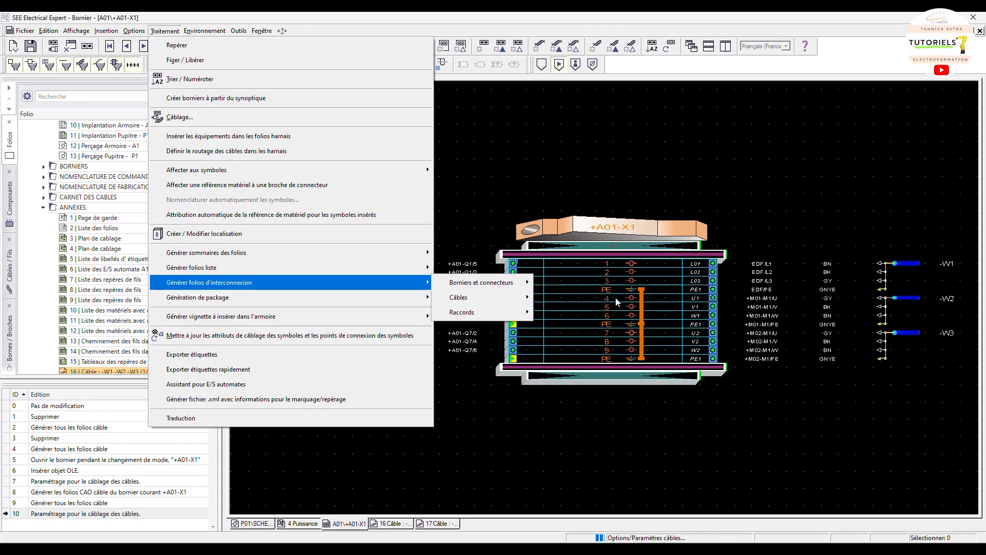
mouse_move(516, 301)
left_click(557, 327)
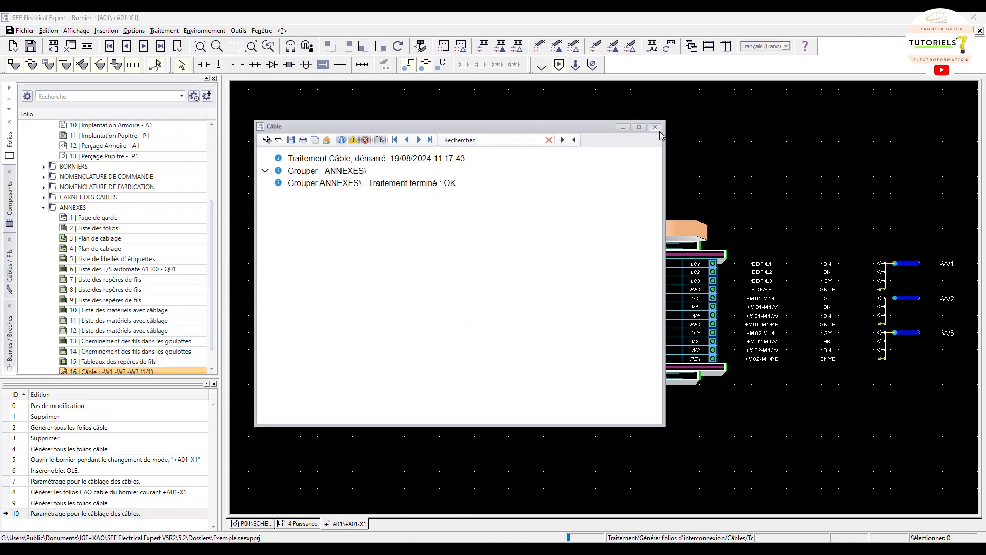
left_click(656, 127)
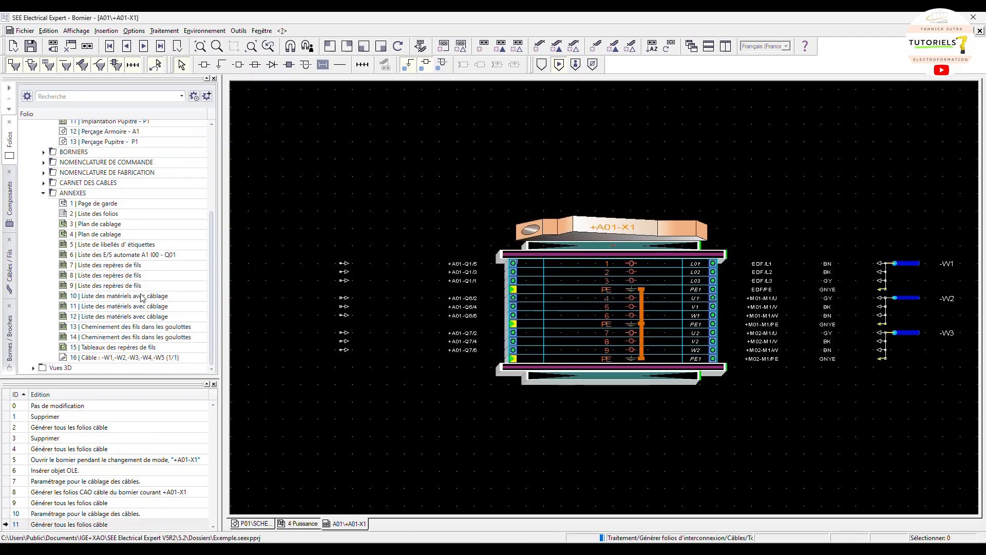
Open regenerated cable folio 16 in the ANNEXES group and examine the type 2 representation of cables -W1 to -W5.
double_click(140, 358)
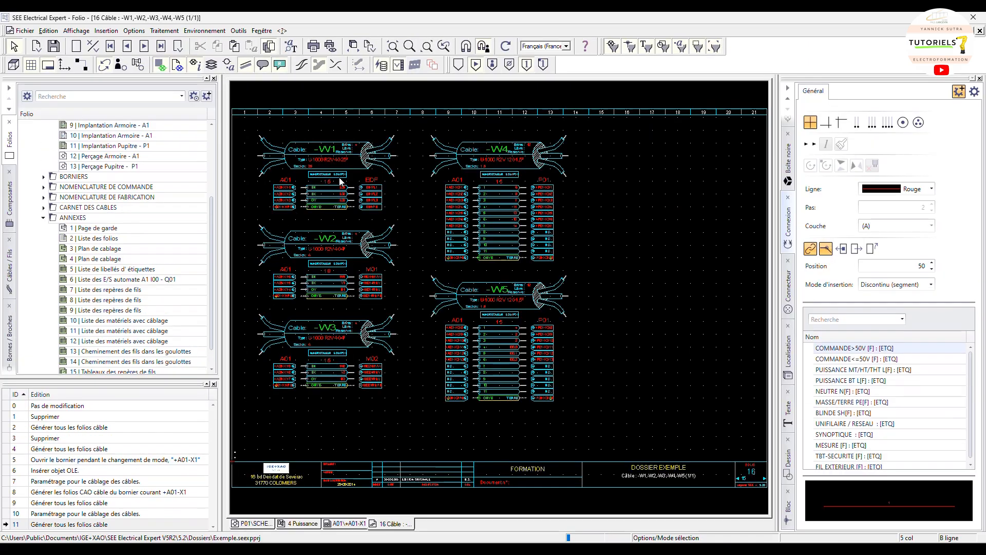
scroll(337, 182, "up", 3)
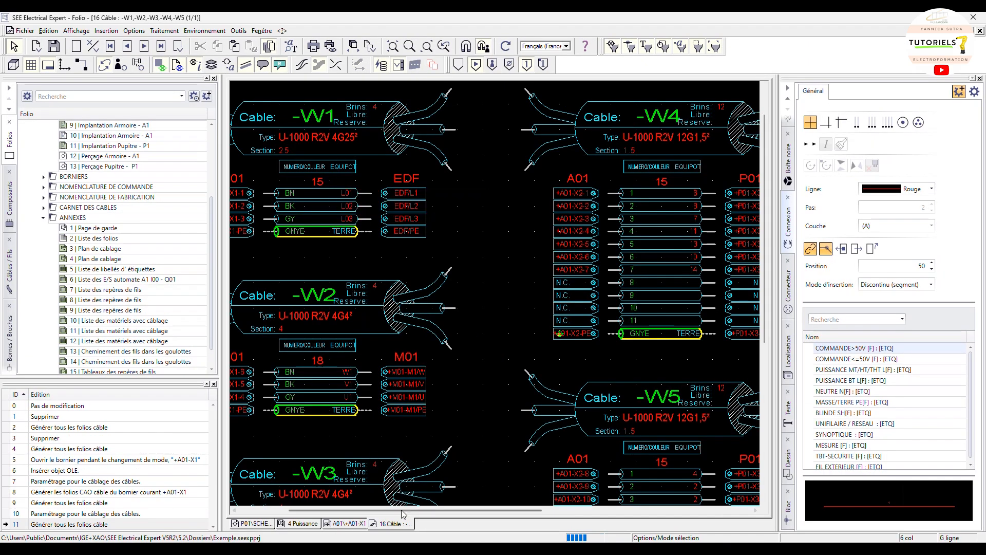
mouse_move(398, 509)
left_mouse_down()
mouse_move(370, 527)
mouse_move(364, 383)
left_mouse_up()
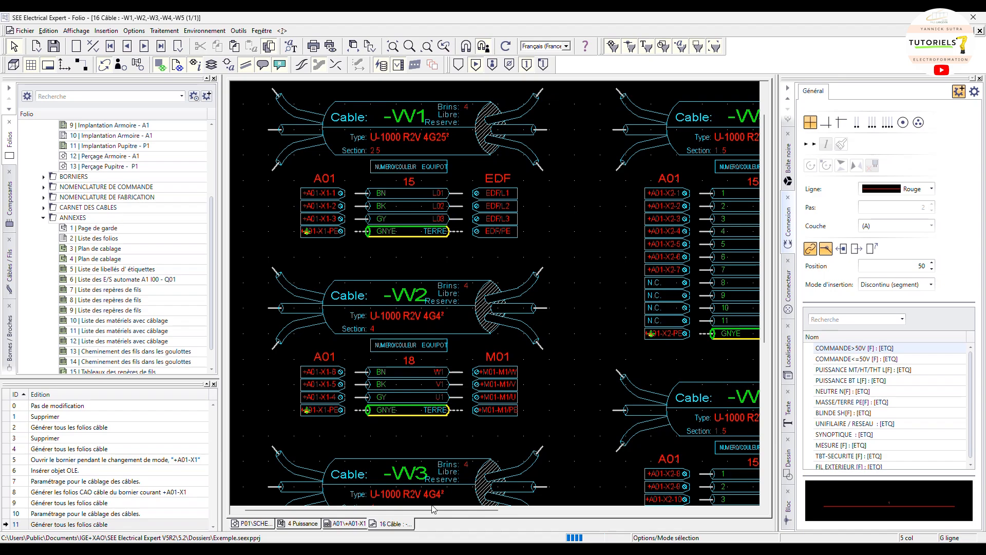
left_click_drag(448, 509, 522, 505)
scroll(660, 216, "up", 1)
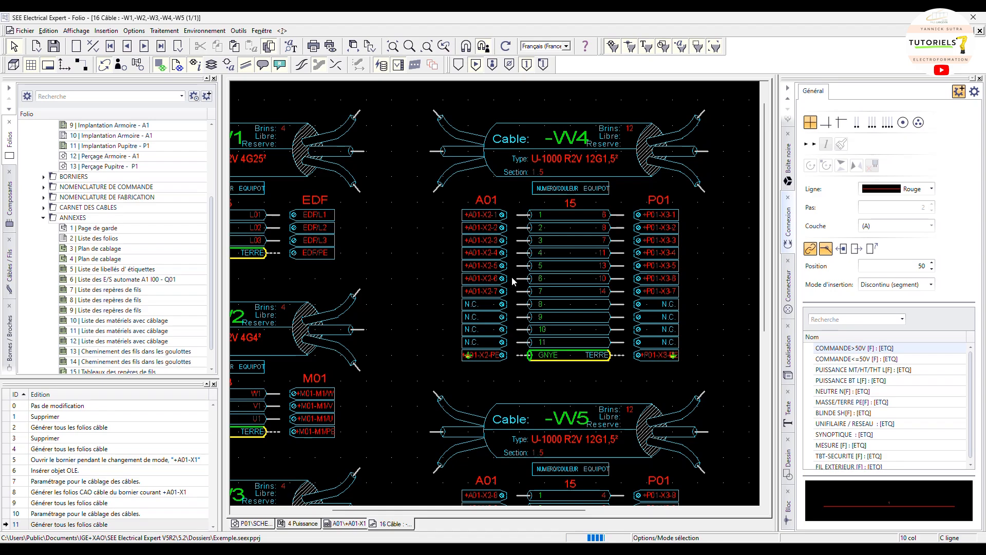
scroll(379, 304, "down", 1)
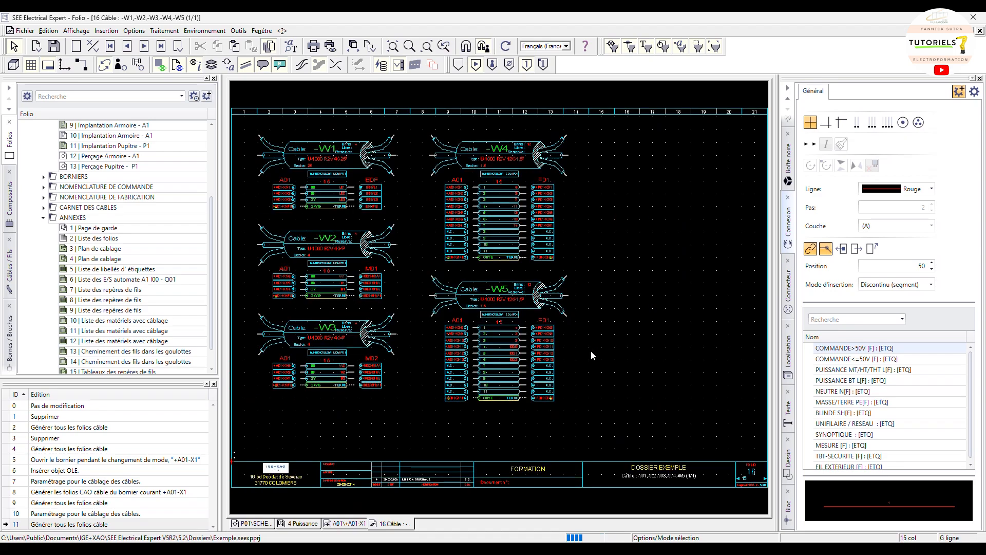
mouse_move(526, 294)
In +A01-X1's cable parameters, set the cable method to Câble type 3 and the parameter folio to 125 Cable Type 3 vertical.
left_click(350, 523)
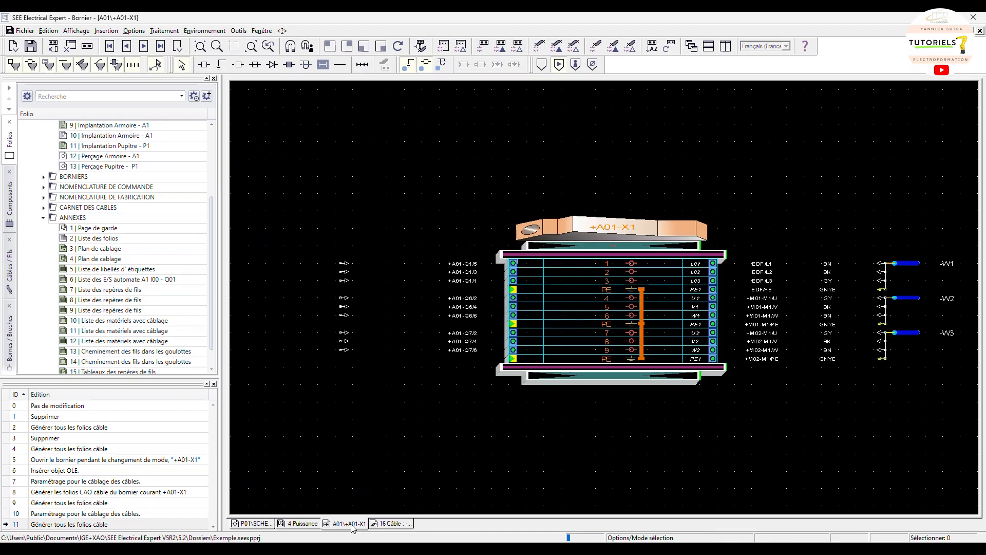
left_click(134, 31)
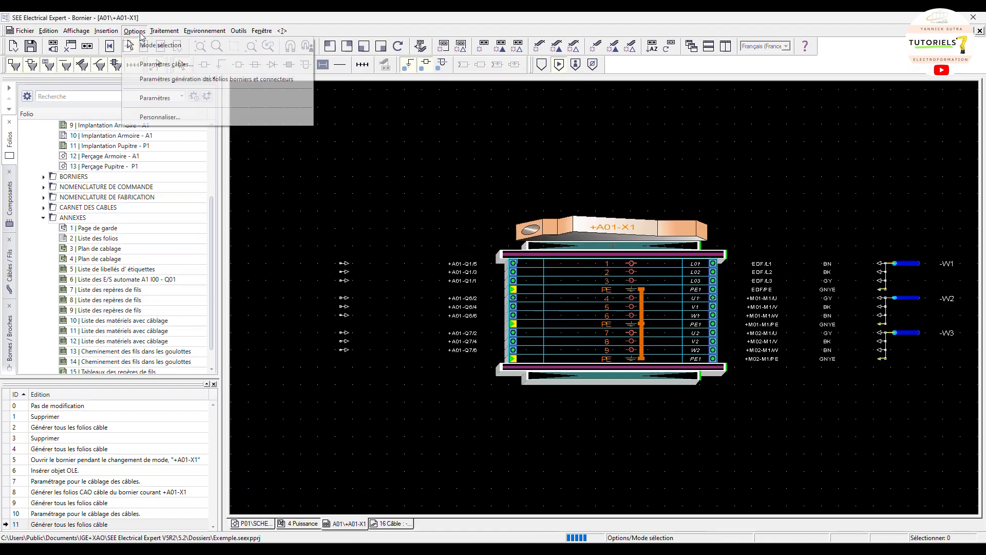
left_click(159, 64)
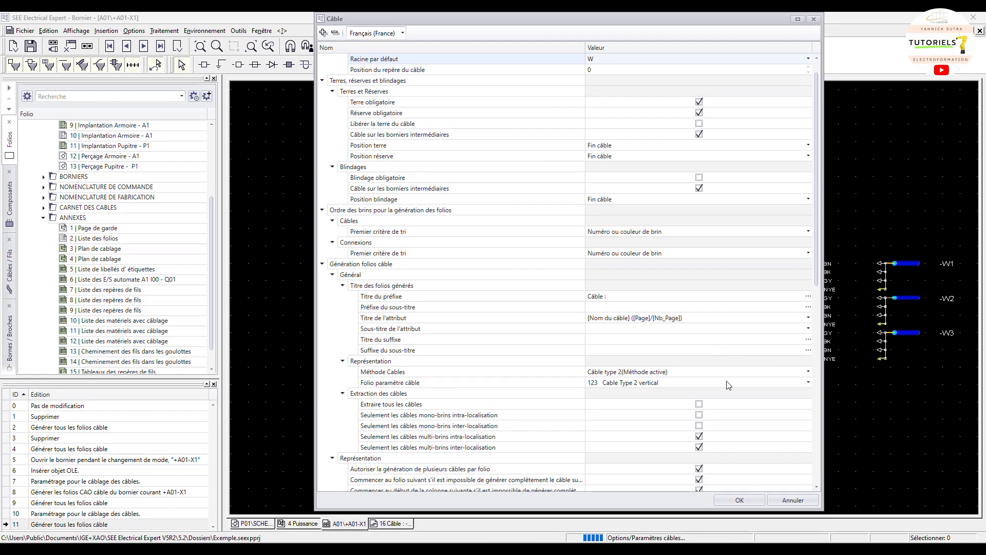
left_click(720, 372)
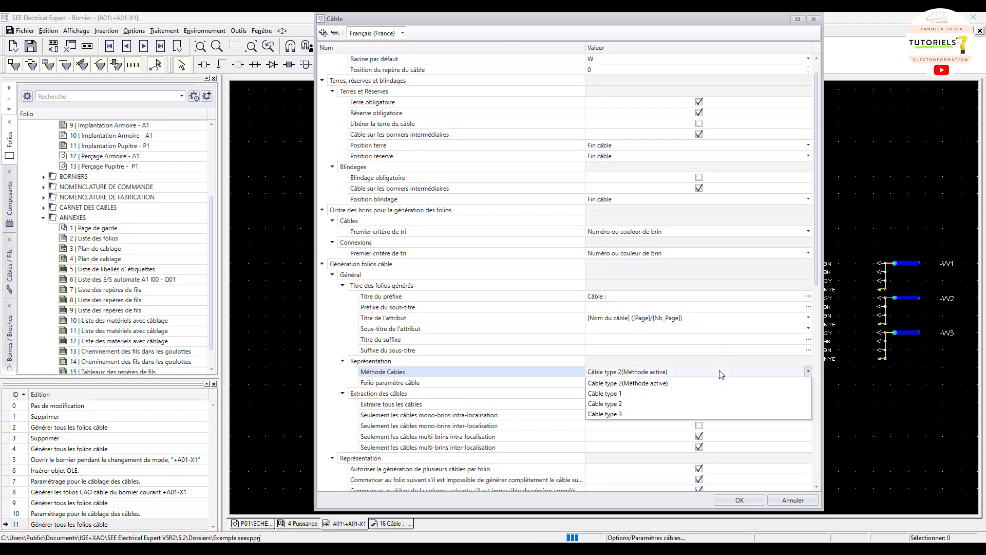
left_click(628, 414)
left_click(628, 394)
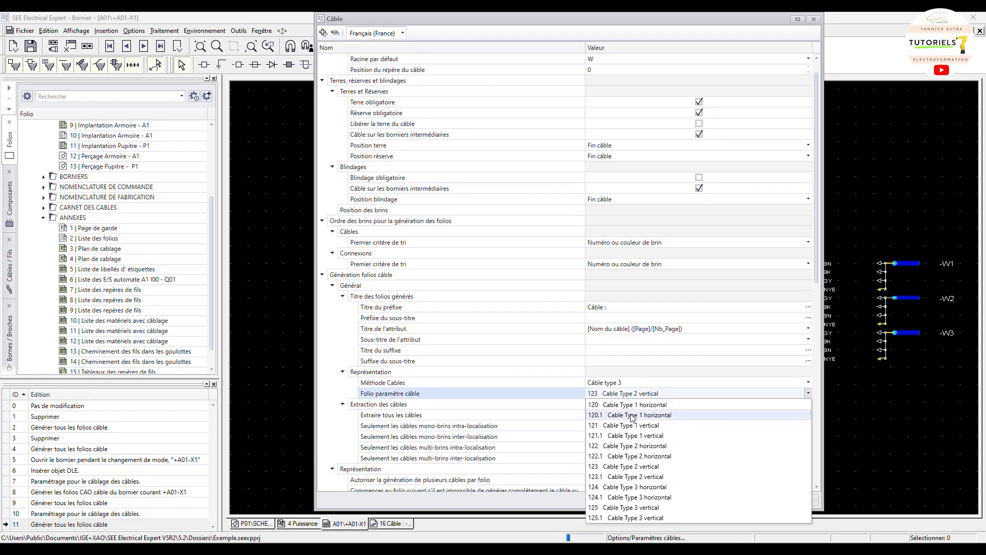
left_click(652, 508)
left_click(742, 498)
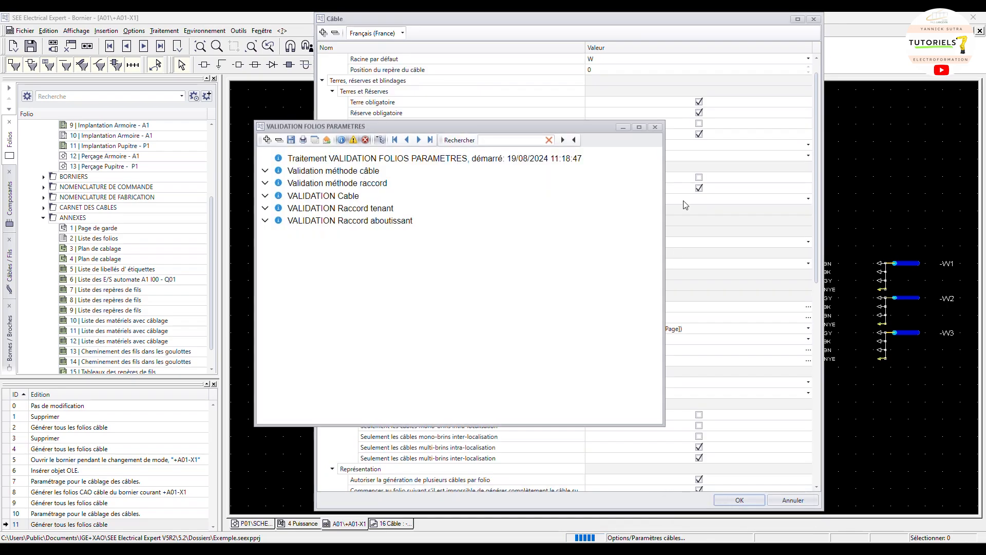
left_click(656, 127)
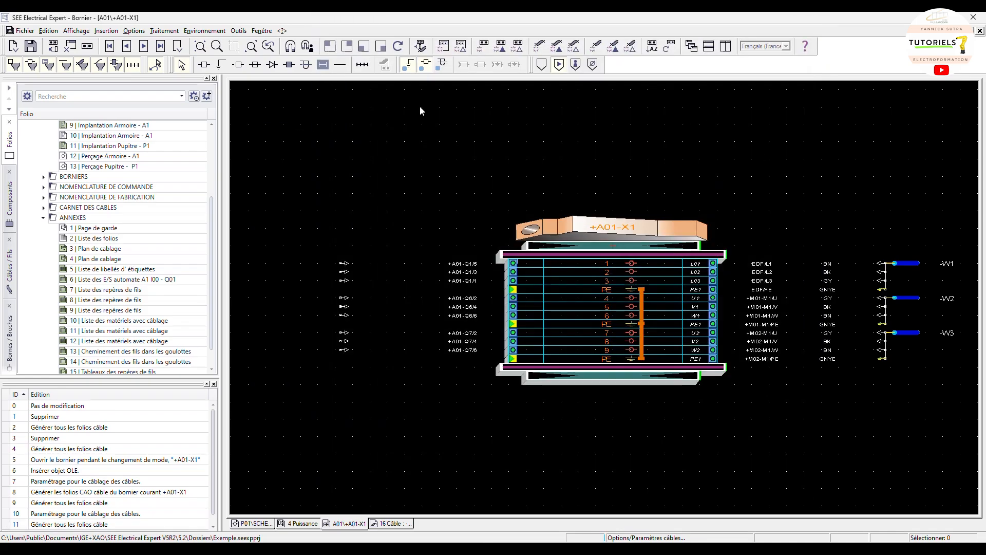
Regenerate all the project's cable interconnection folios with the type 3 representation and close the processing report.
left_click(165, 30)
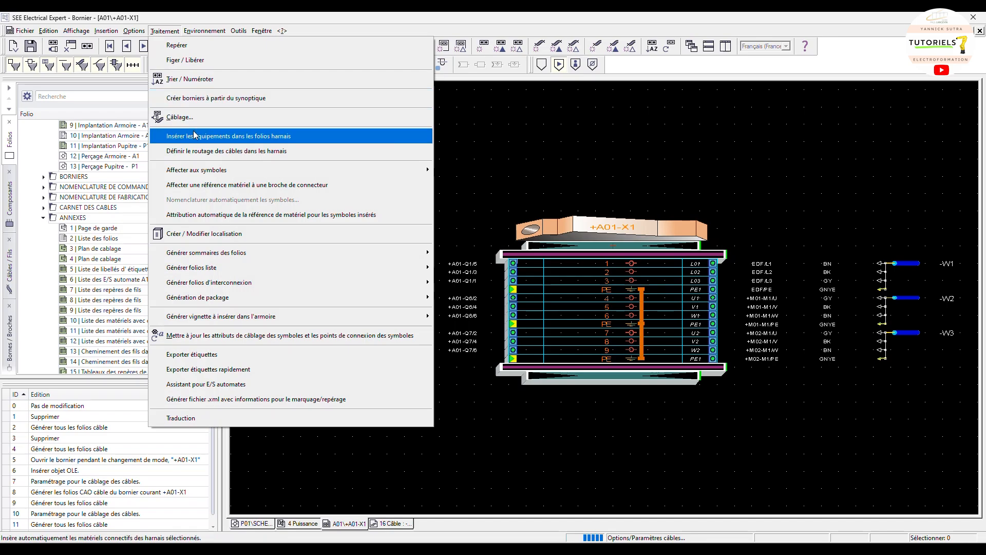
mouse_move(235, 283)
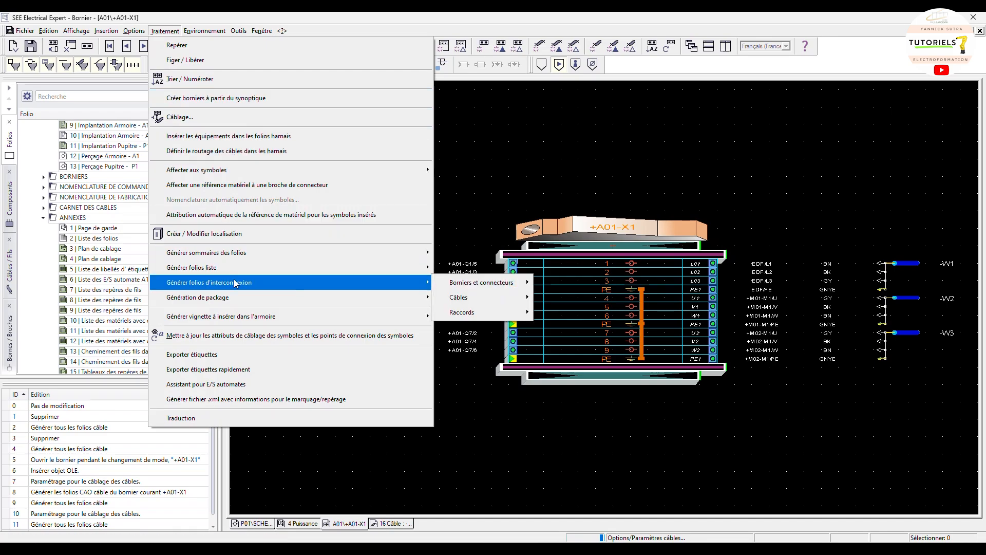
mouse_move(478, 297)
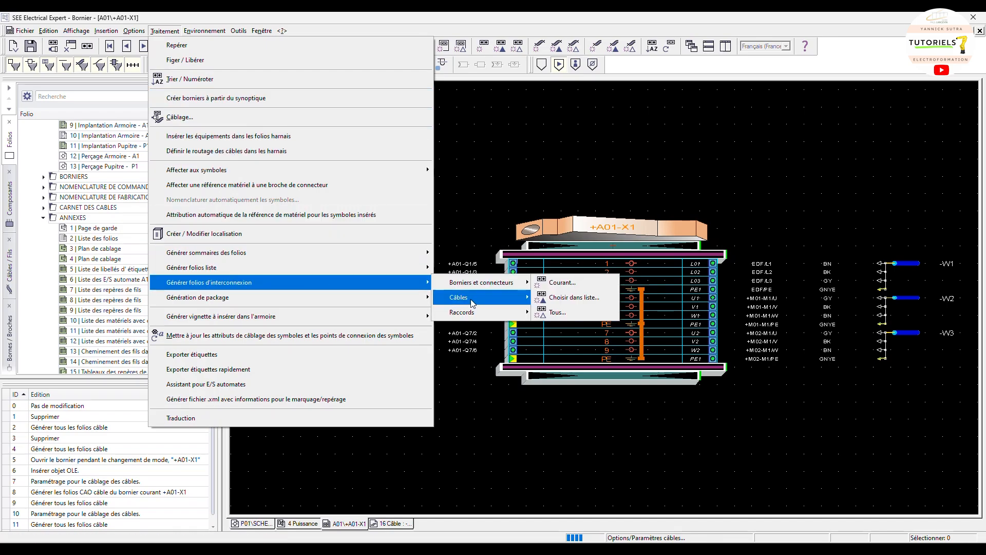
left_click(557, 328)
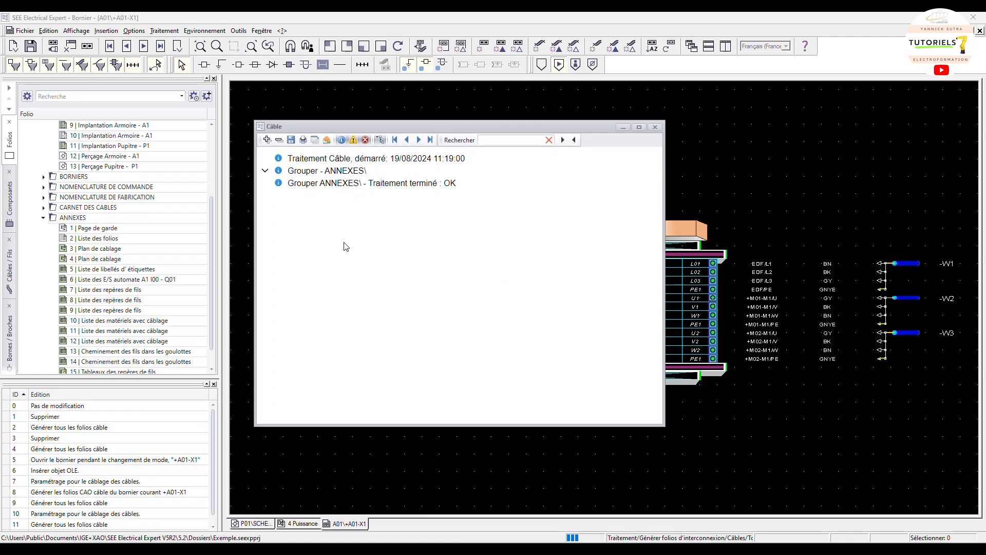
left_click(654, 127)
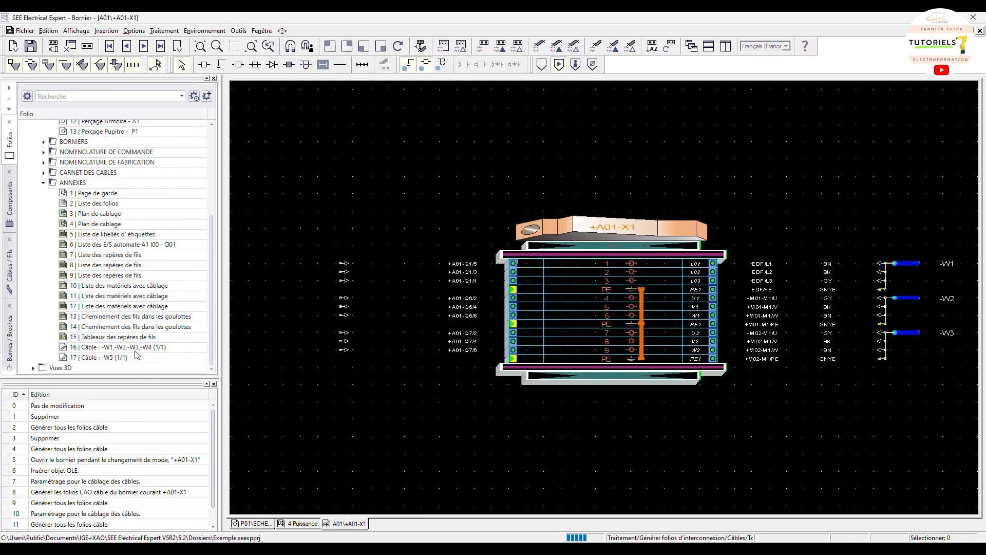
Open cable folios 16 and 17 in the ANNEXES group and examine the type 3 representation of cables -W1 to -W5.
double_click(135, 347)
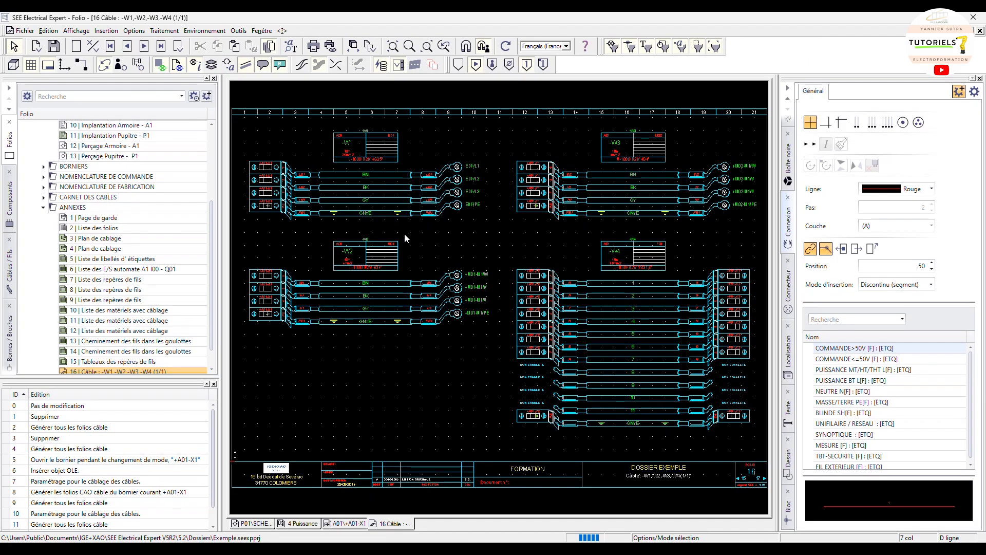
scroll(310, 187, "up", 2)
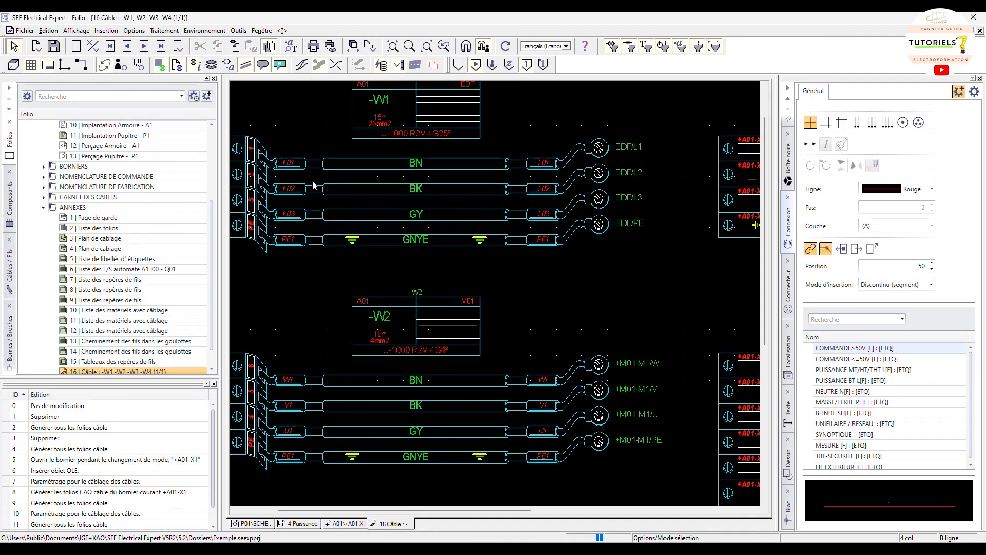
scroll(314, 186, "down", 2)
scroll(325, 323, "up", 2)
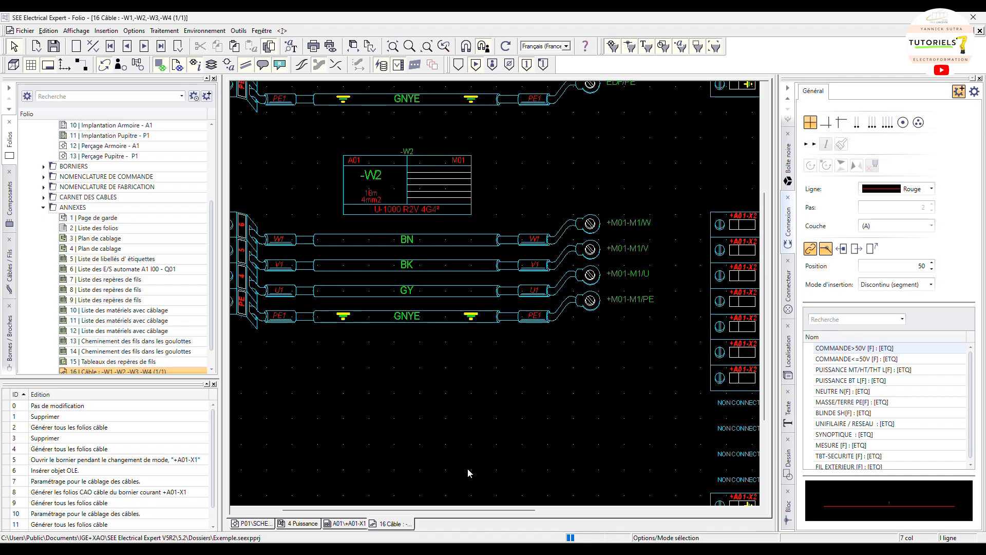
left_click_drag(507, 511, 466, 509)
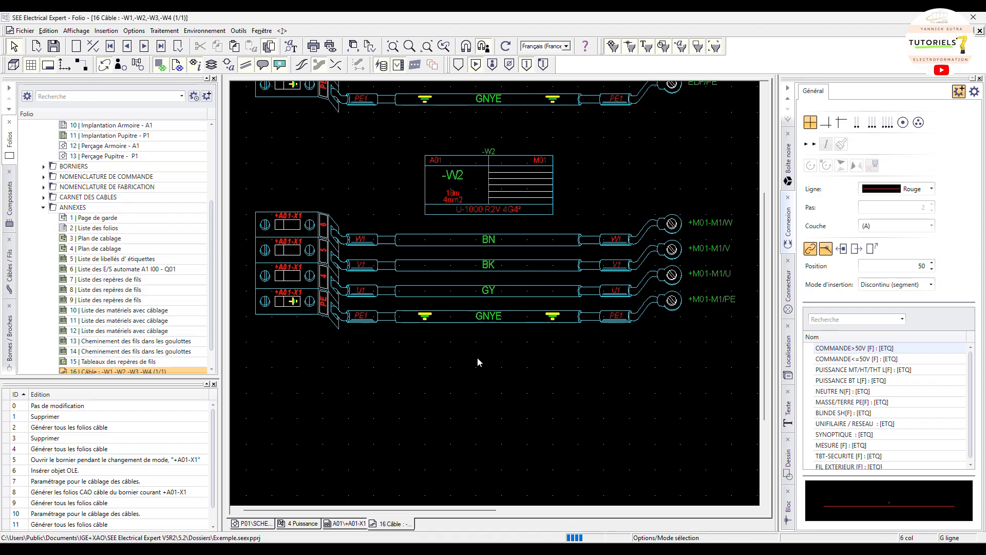
scroll(477, 358, "down", 1)
scroll(165, 358, "down", 1)
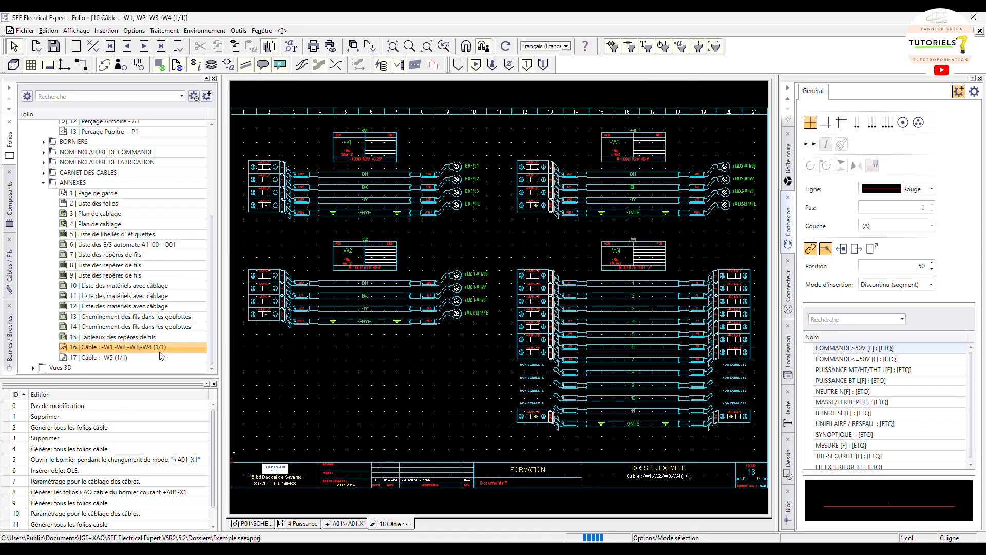
double_click(124, 358)
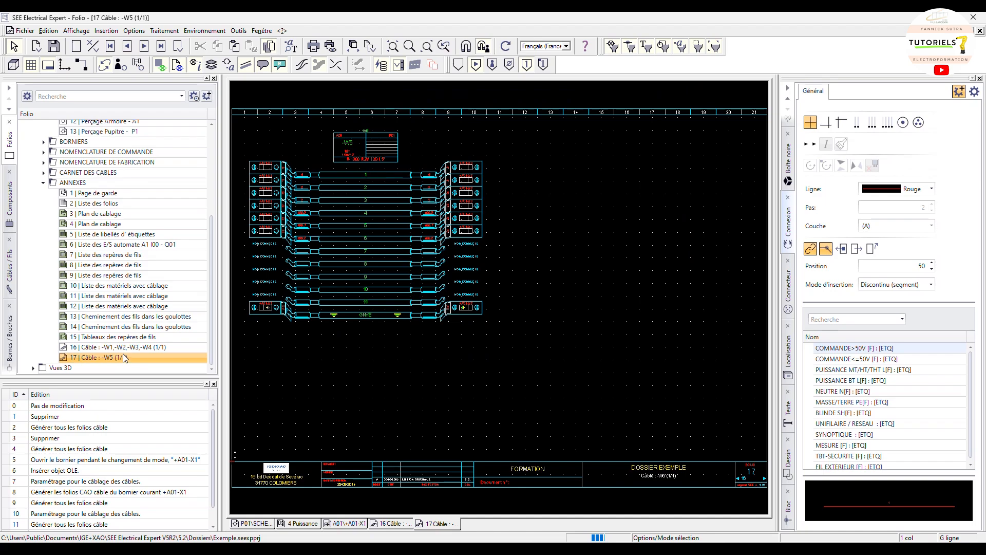
double_click(123, 348)
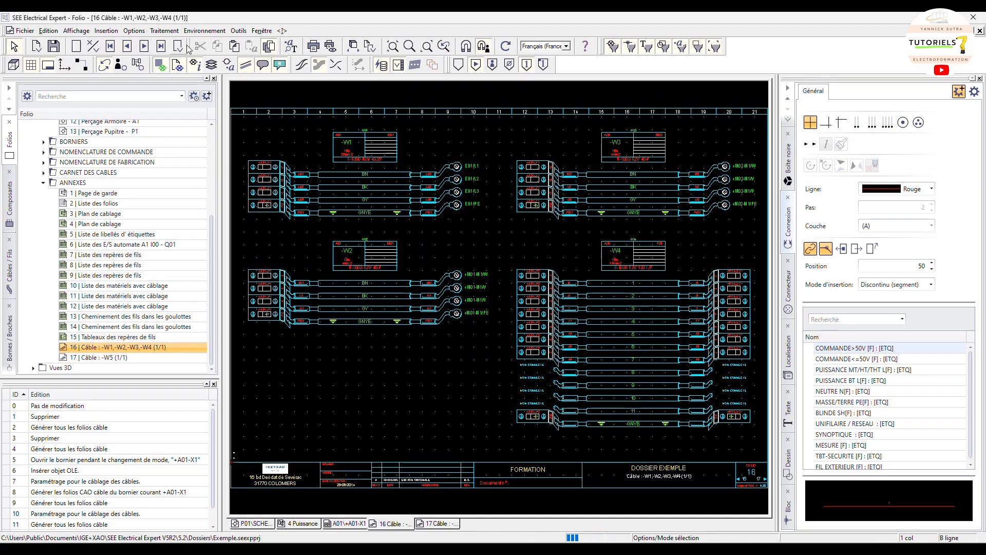
Generate all the project's Raccords interconnection folios and close the processing report.
left_click(165, 31)
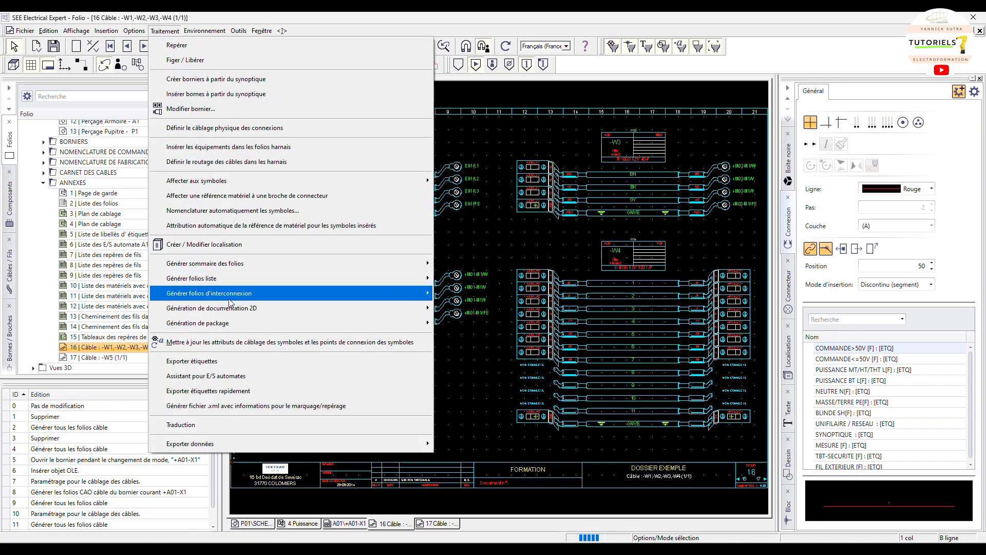
mouse_move(231, 299)
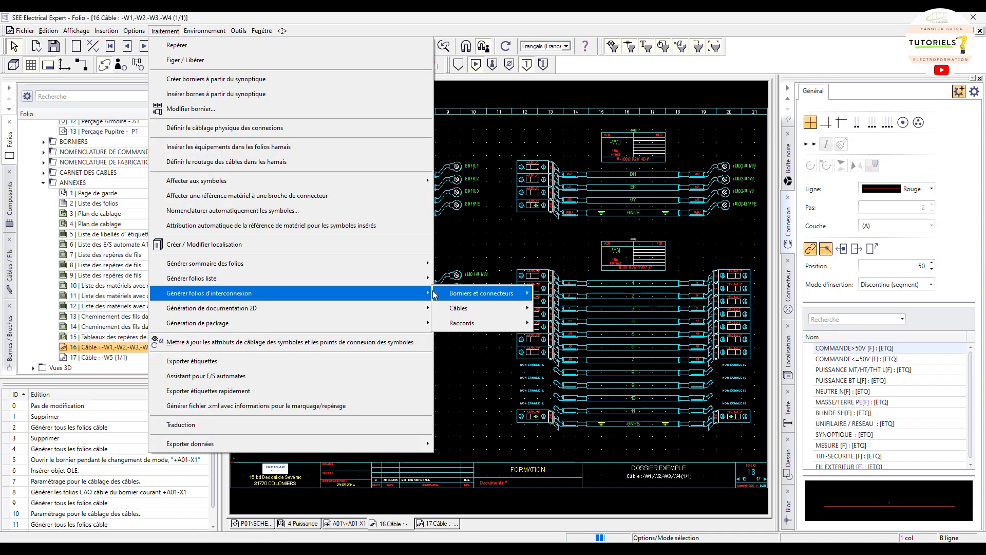
mouse_move(470, 326)
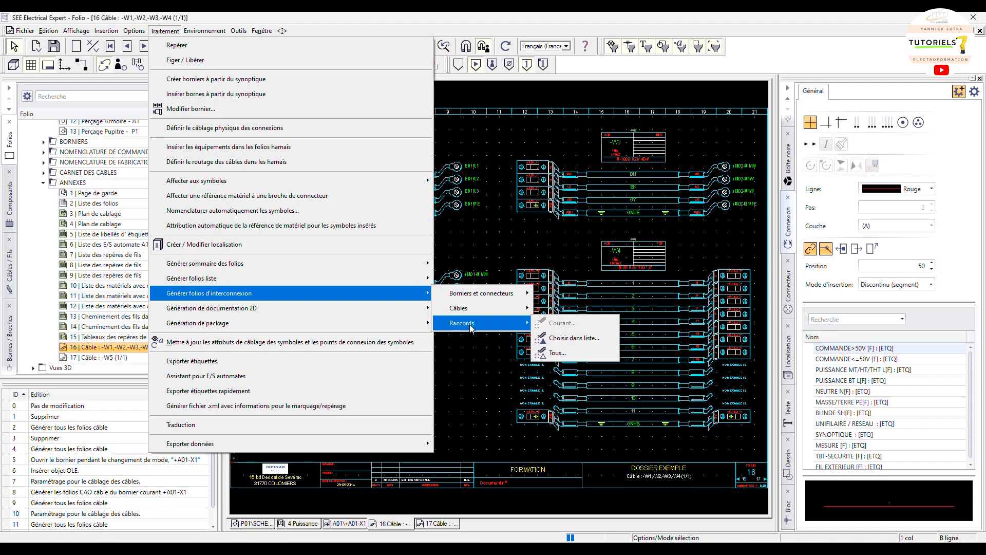
left_click(565, 352)
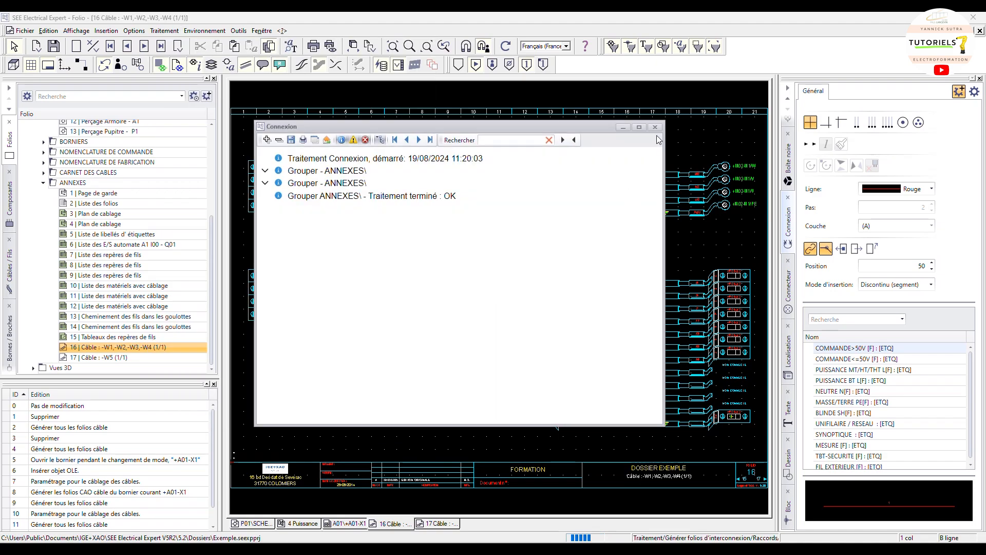
left_click(654, 126)
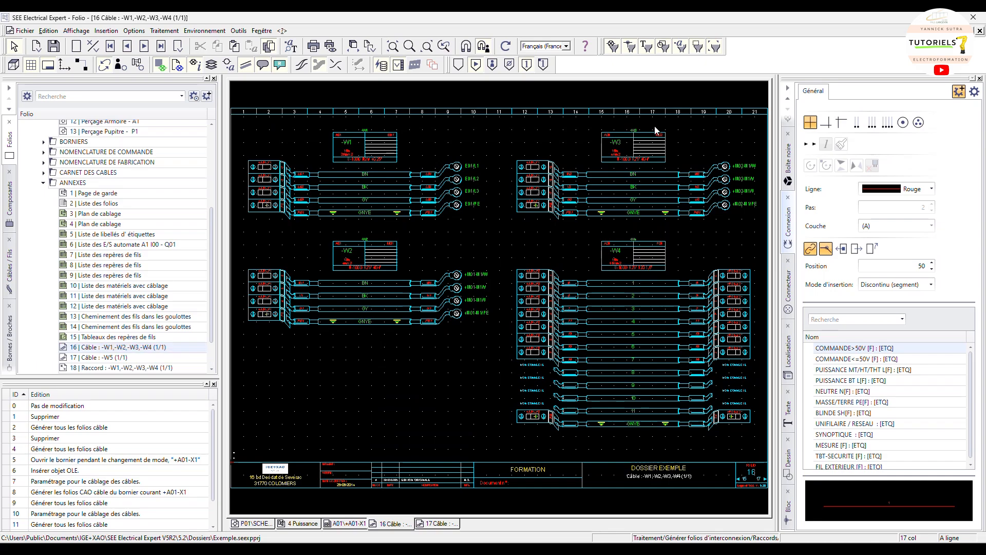
Open Raccord folio 18 in the ANNEXES group and examine how cable -W2's cores connect to terminal block +A01-X1.
scroll(101, 352, "down", 1)
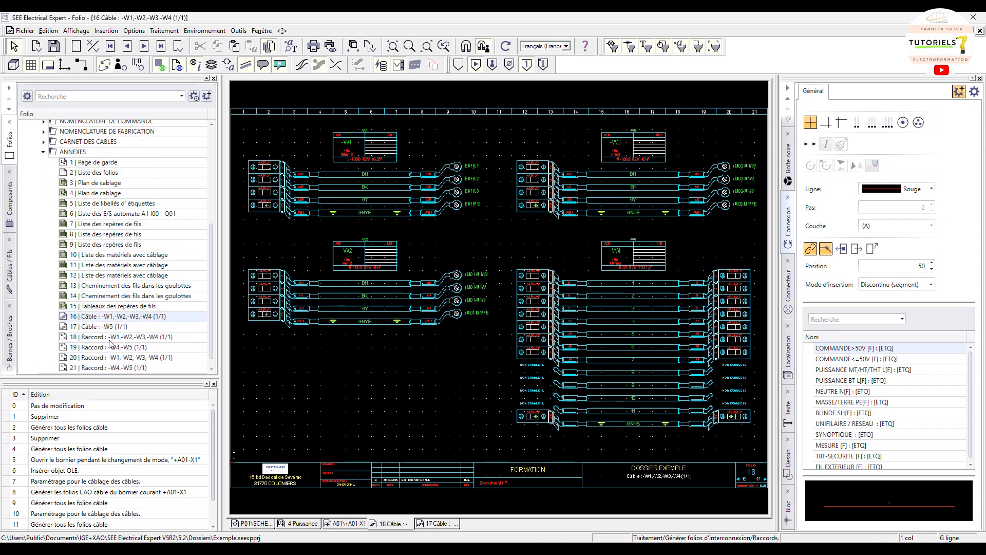
scroll(112, 348, "down", 1)
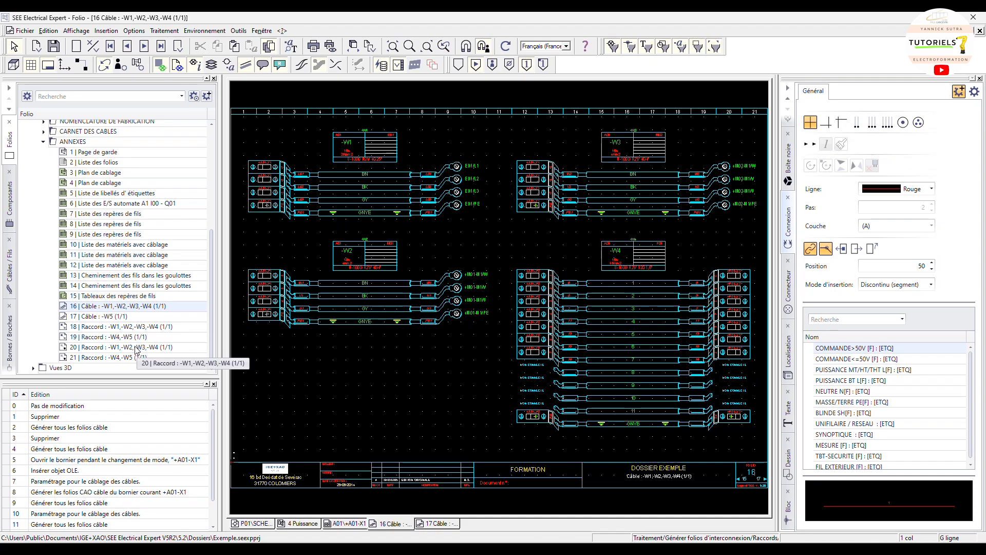
double_click(133, 327)
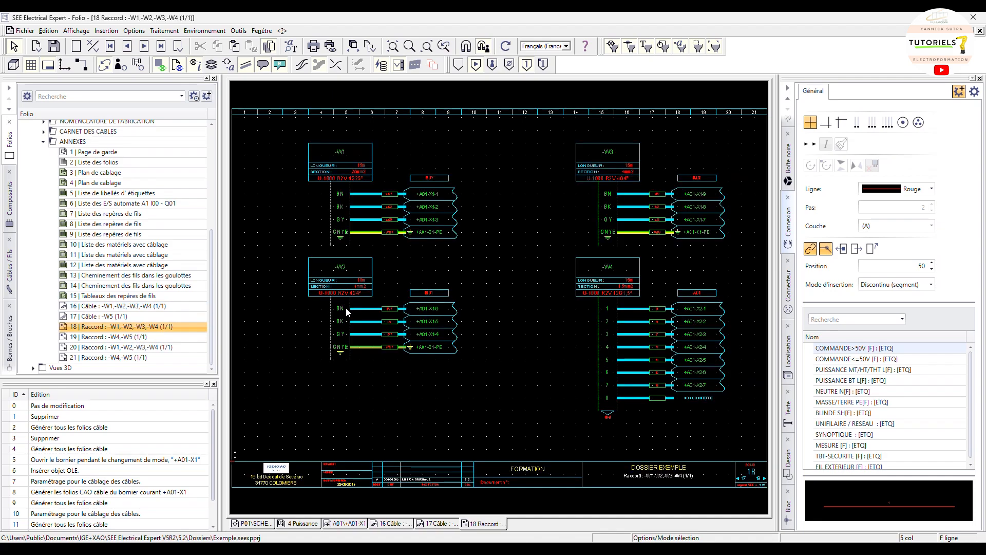
scroll(341, 334, "up", 3)
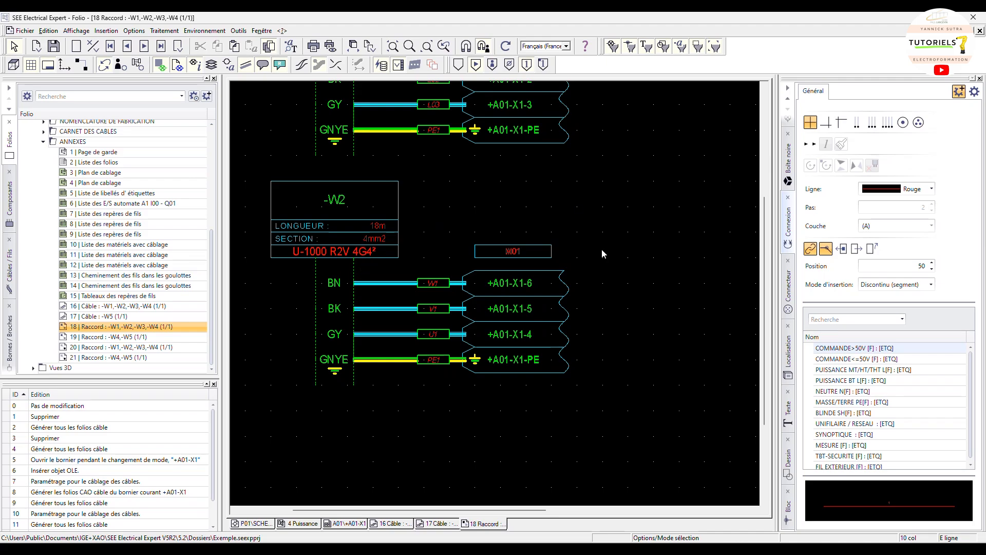
Open Raccord folio 20 and compare cable -W2's connections at motor +M01-M1 with its terminal block end on folio 18.
double_click(145, 306)
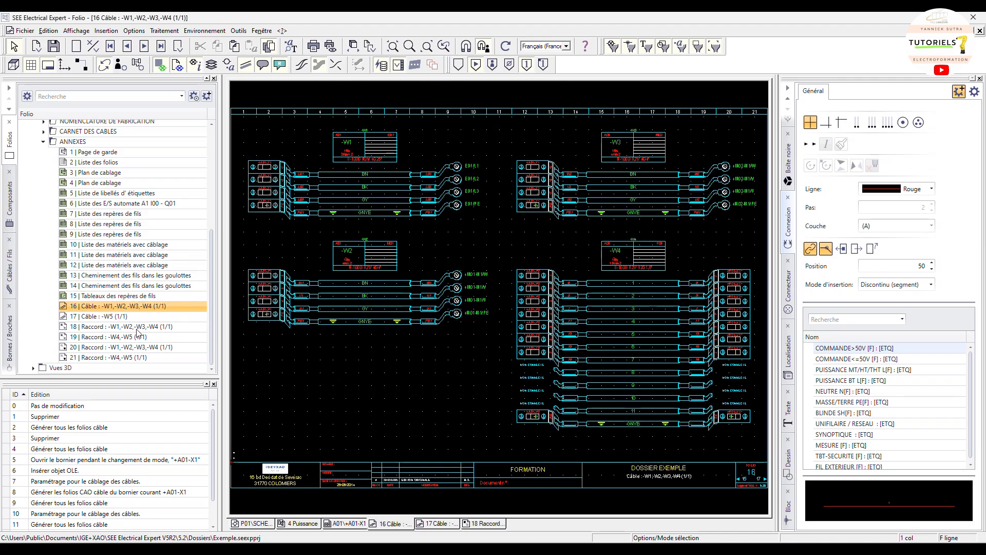
double_click(118, 348)
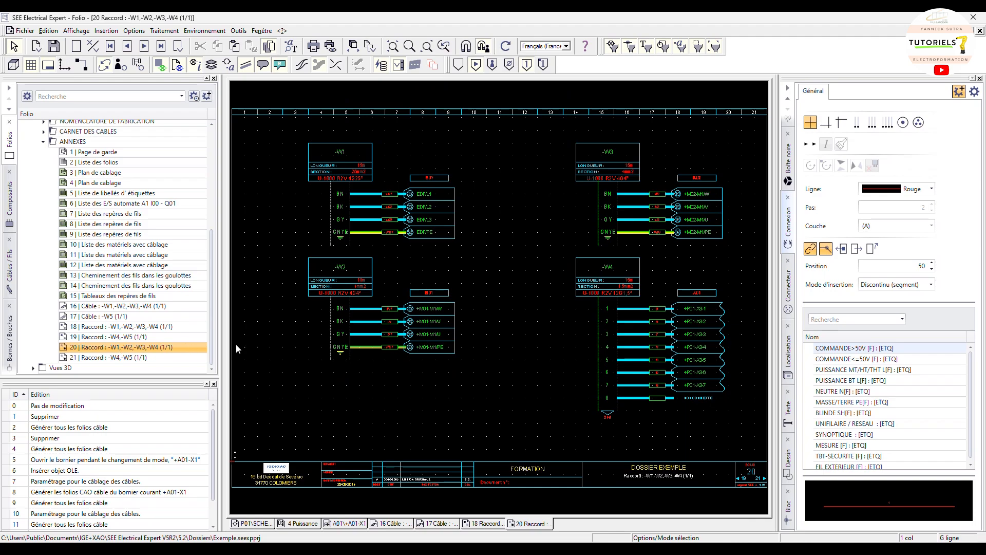
scroll(360, 329, "up", 2)
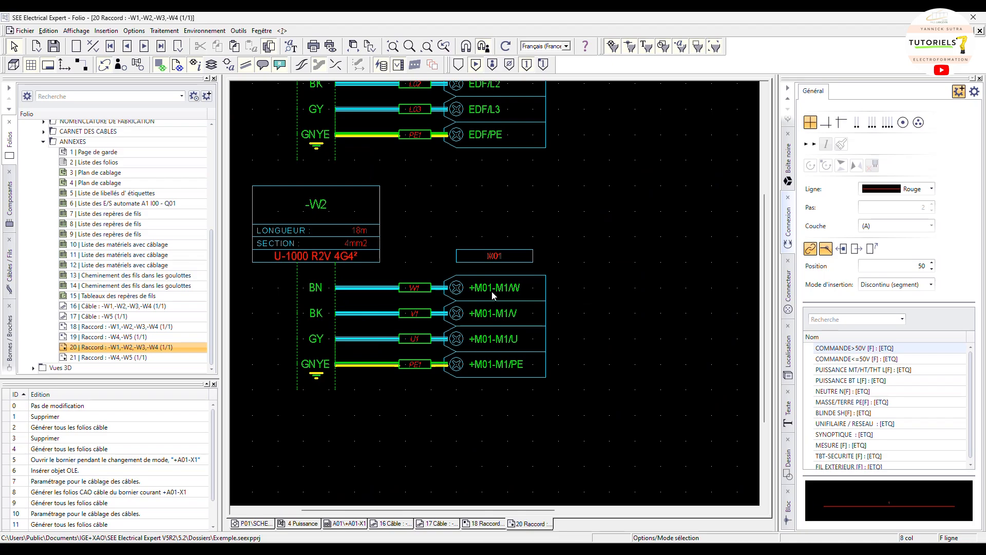
double_click(153, 327)
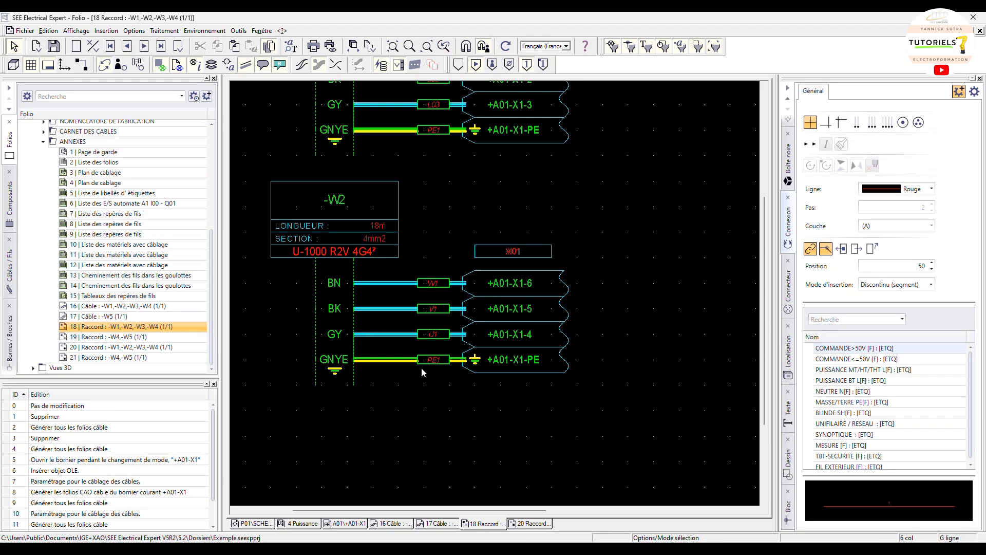
double_click(142, 346)
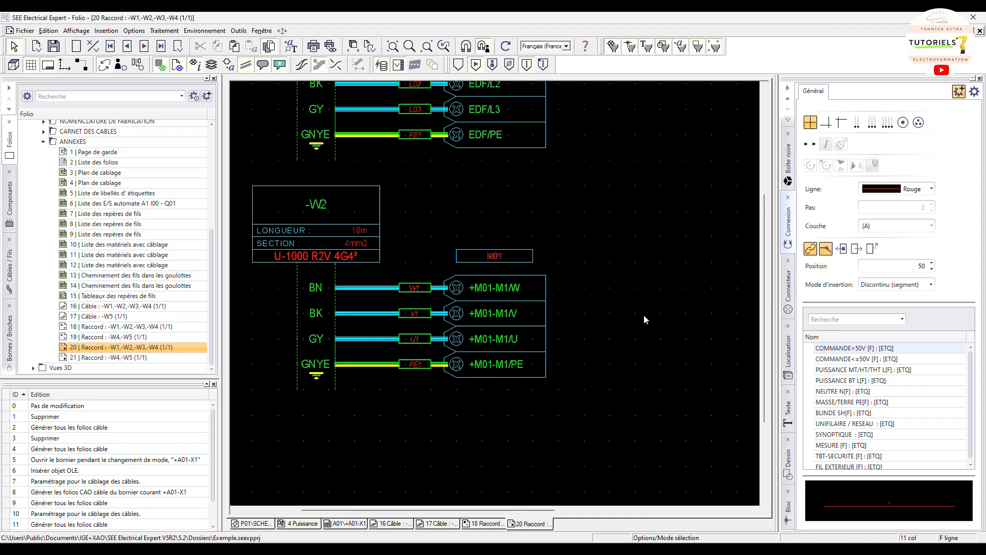
scroll(609, 310, "down", 1)
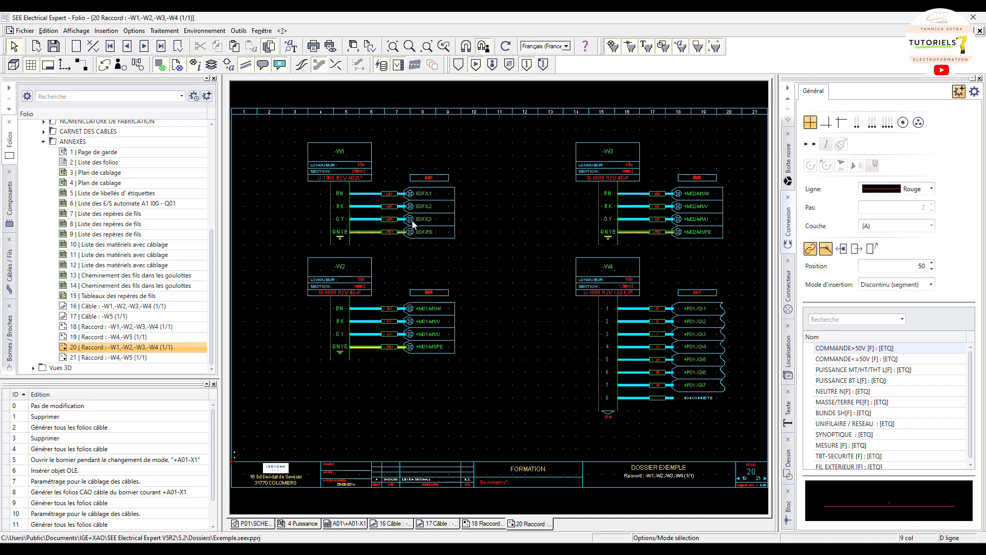
left_click(134, 32)
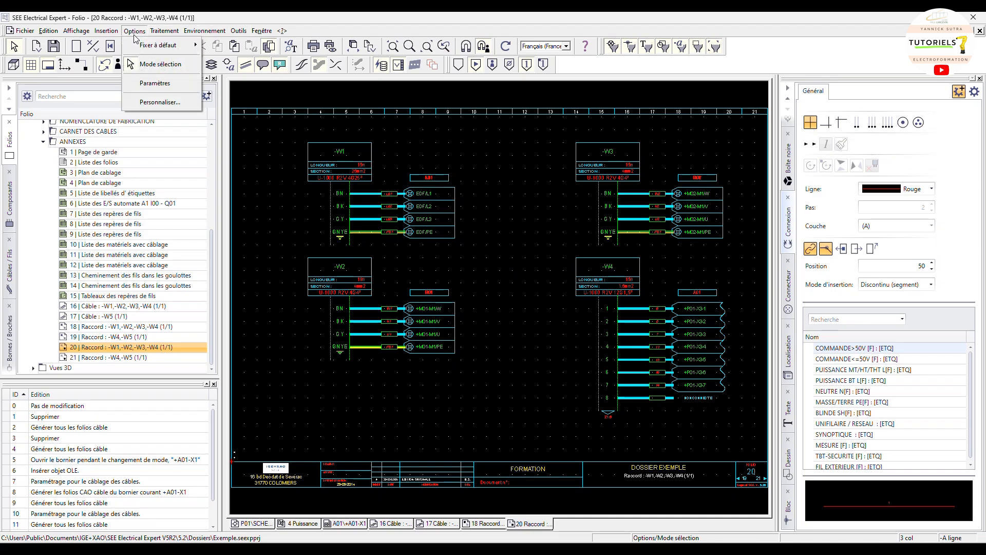
left_click(164, 31)
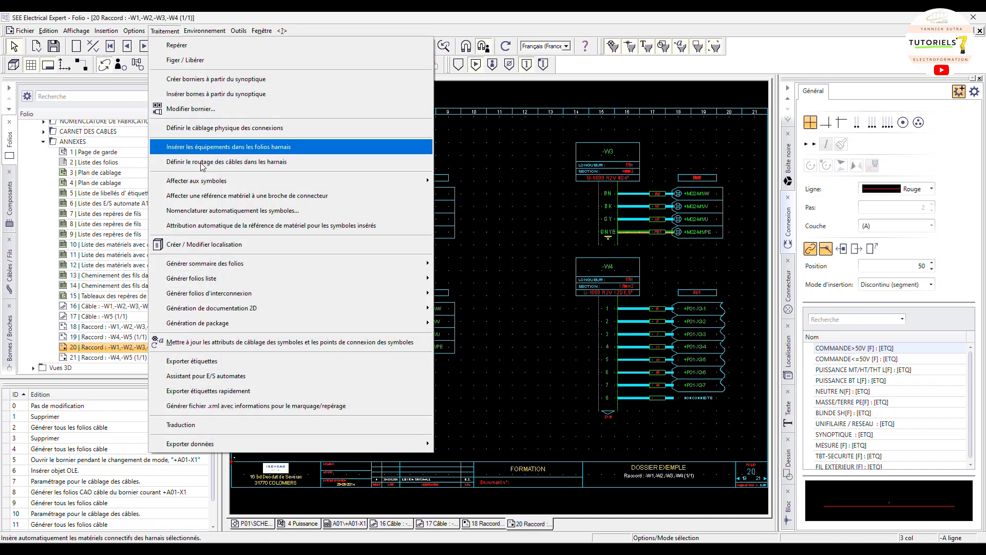
mouse_move(246, 295)
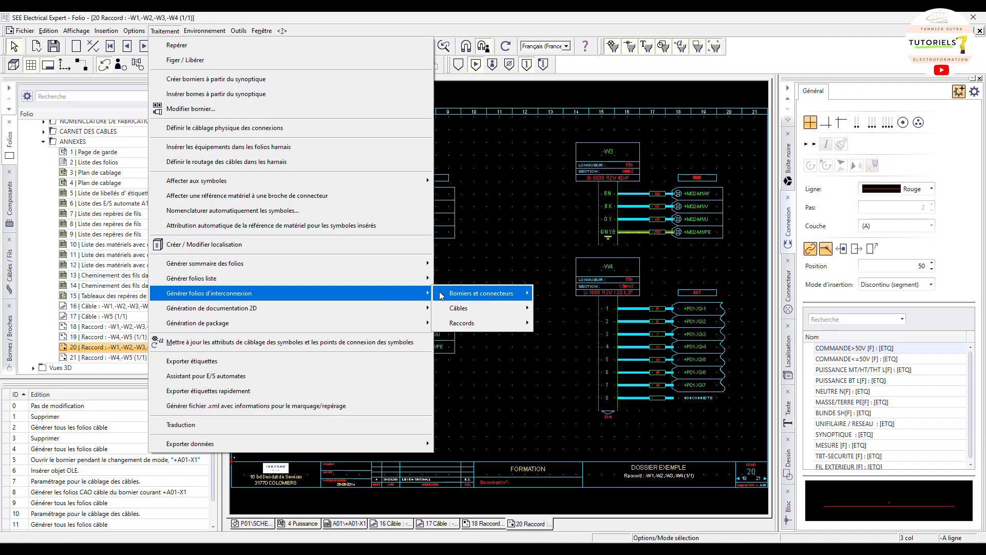
mouse_move(464, 309)
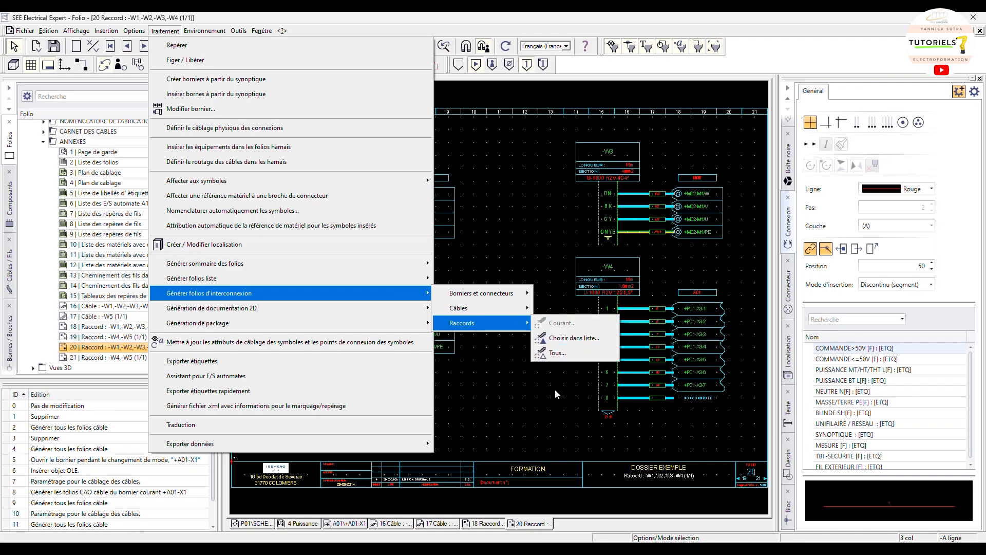
left_click(553, 406)
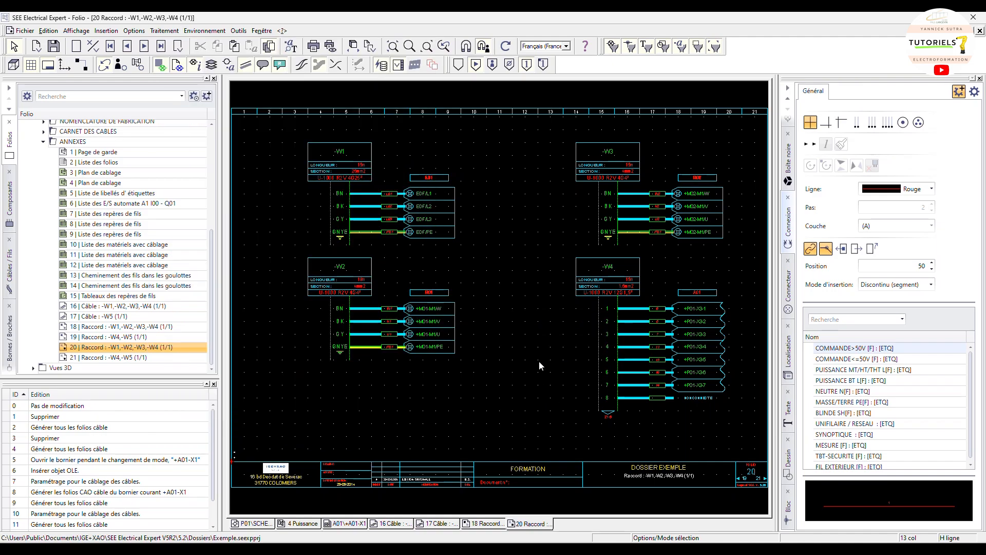